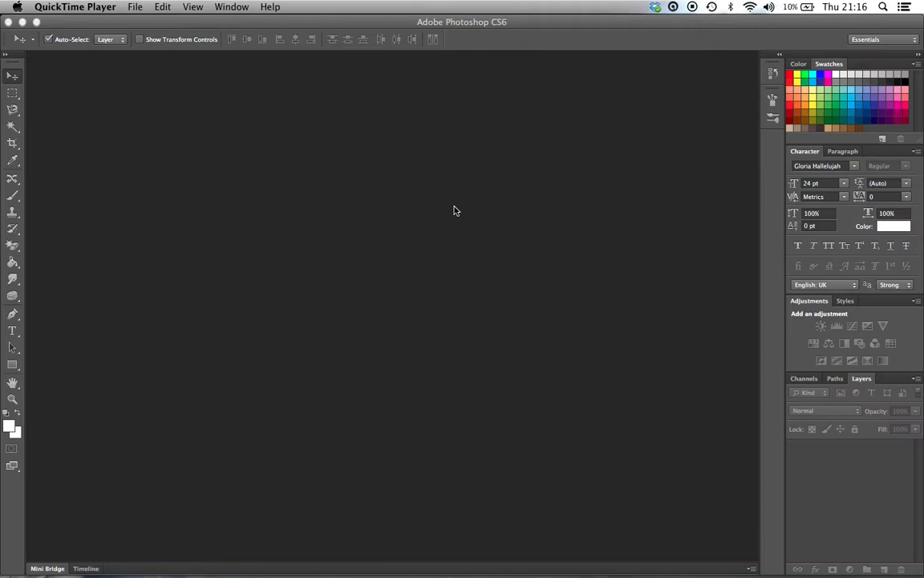
Step: Open the ice photo 1425594_21813331.jpg from the Desktop
{"action": "left_click", "coordinate": [125, 6]}
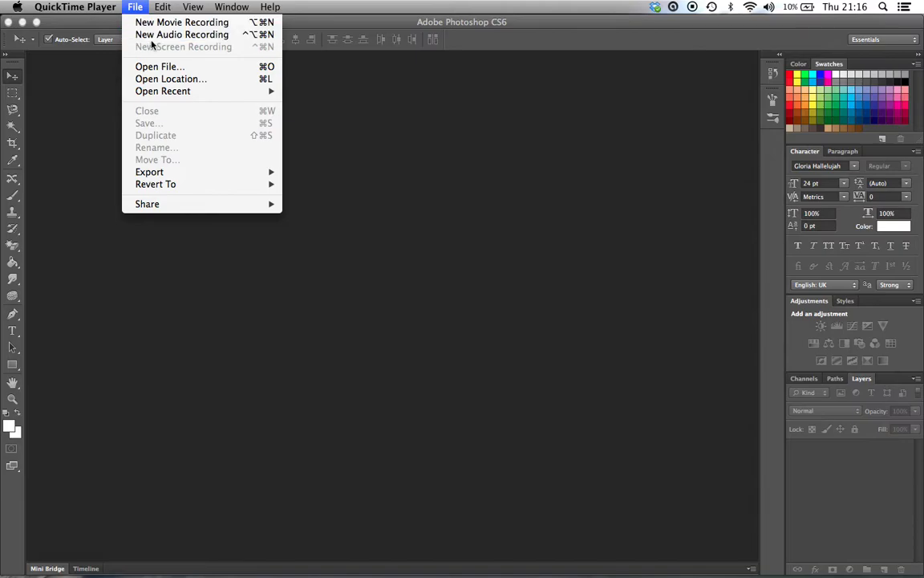
{"action": "left_click", "coordinate": [77, 104]}
{"action": "left_click", "coordinate": [105, 8]}
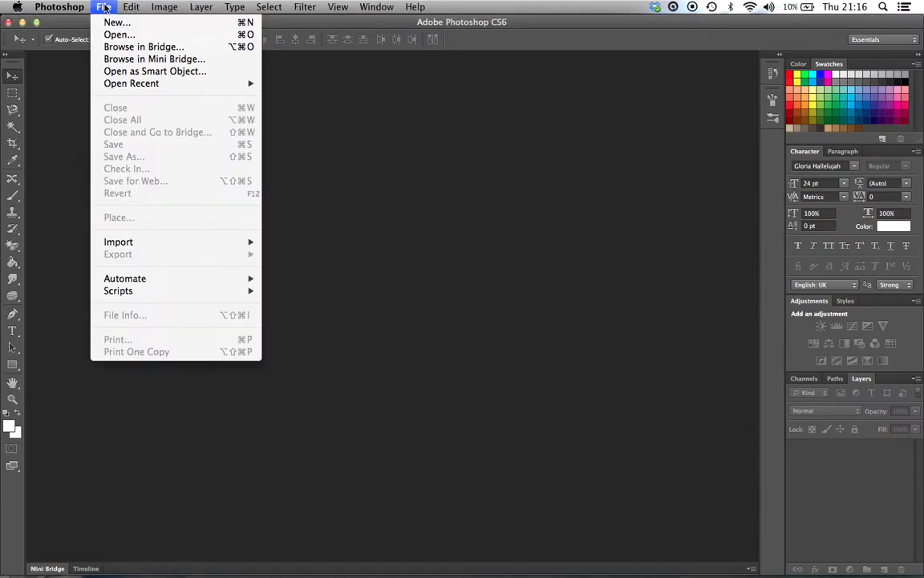
{"action": "left_click", "coordinate": [120, 34]}
{"action": "left_click", "coordinate": [421, 145]}
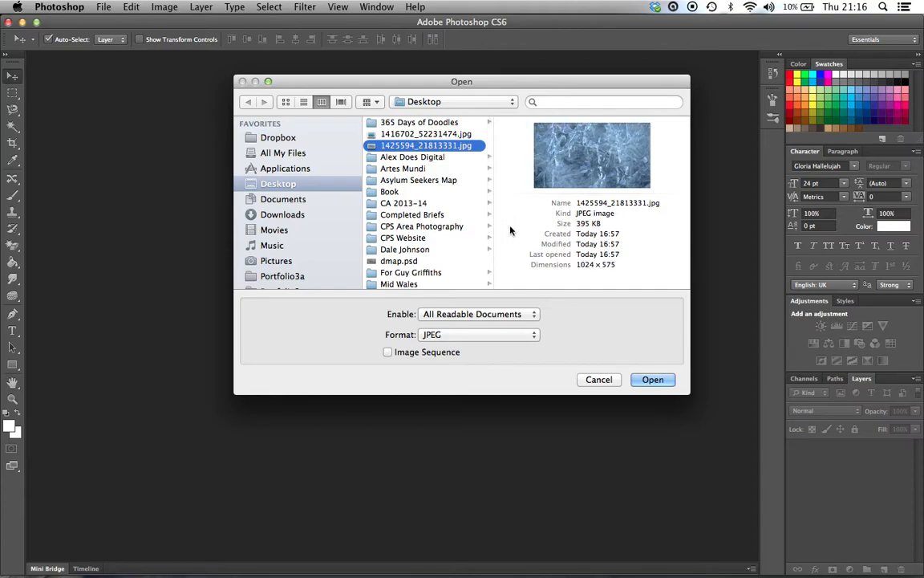
{"action": "left_click", "coordinate": [652, 381]}
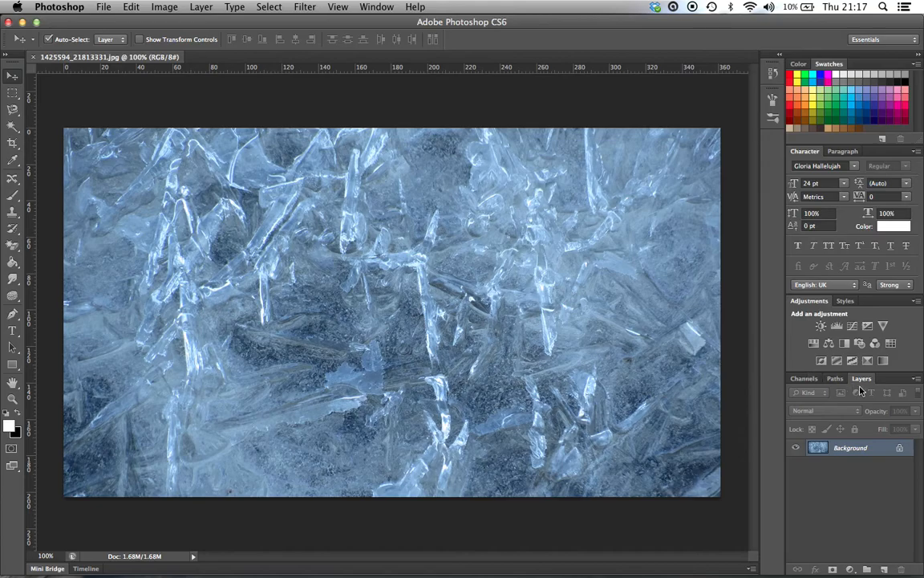
Step: Examine the photo's Red, Green and Blue channels individually to compare their contrast
{"action": "left_click", "coordinate": [806, 378]}
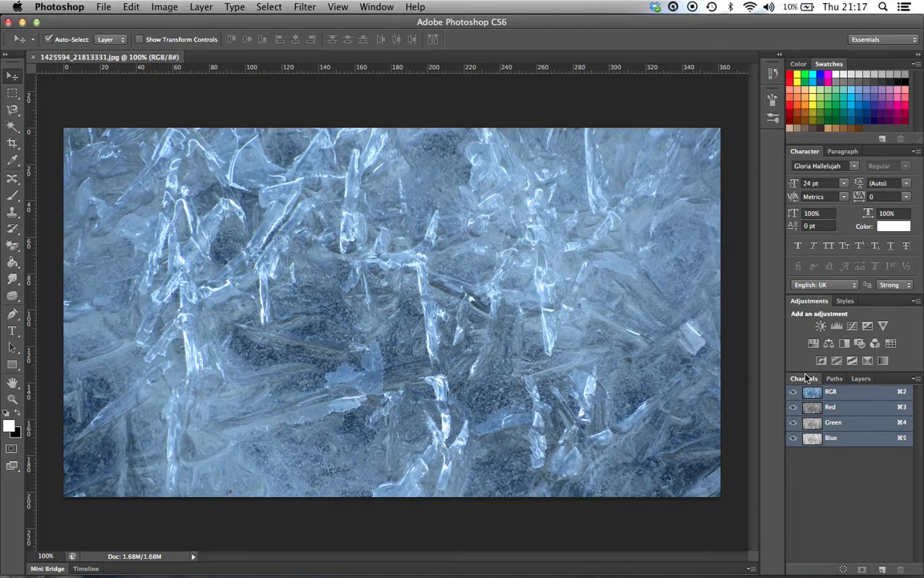
{"action": "left_click", "coordinate": [793, 422]}
{"action": "left_click", "coordinate": [793, 437]}
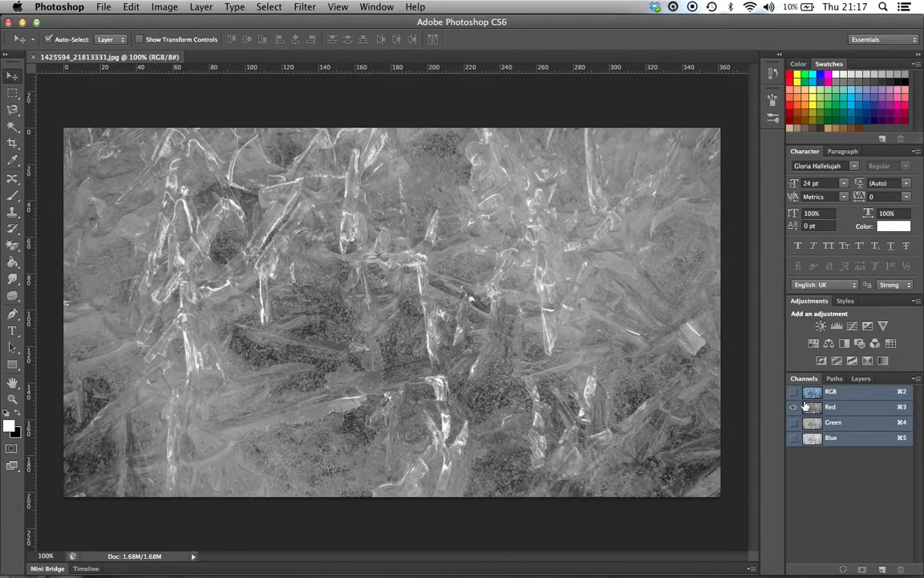
{"action": "left_click", "coordinate": [794, 421]}
{"action": "left_click", "coordinate": [794, 407]}
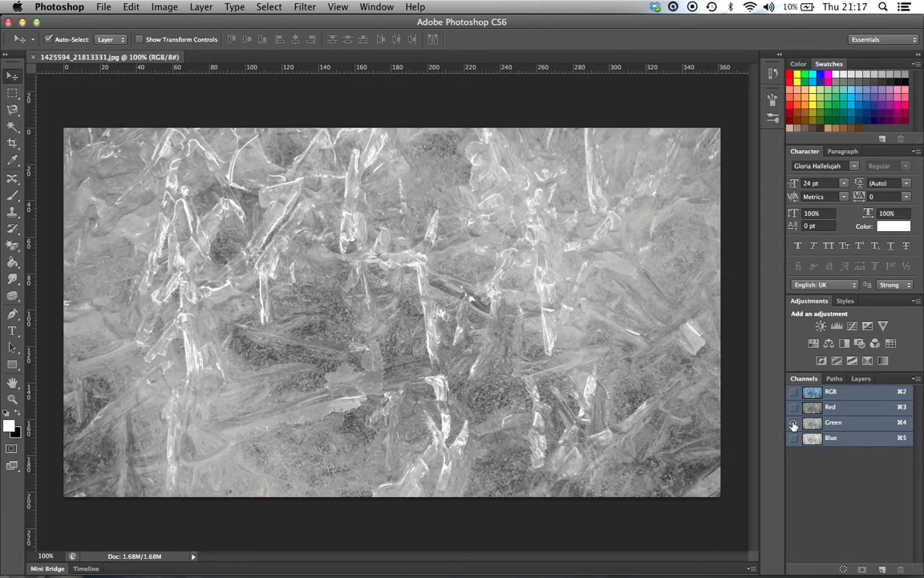
{"action": "left_click", "coordinate": [793, 437]}
{"action": "left_click", "coordinate": [793, 428]}
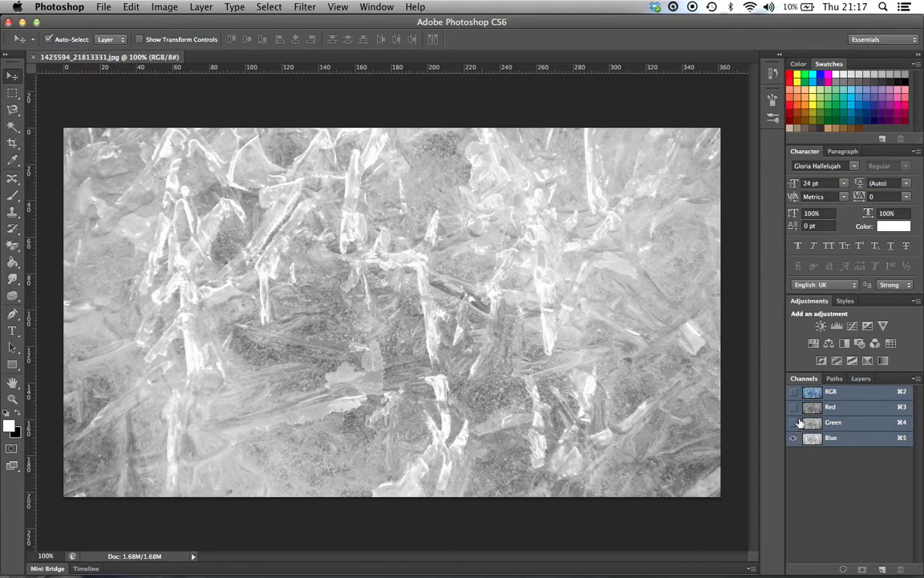
{"action": "left_click", "coordinate": [793, 407]}
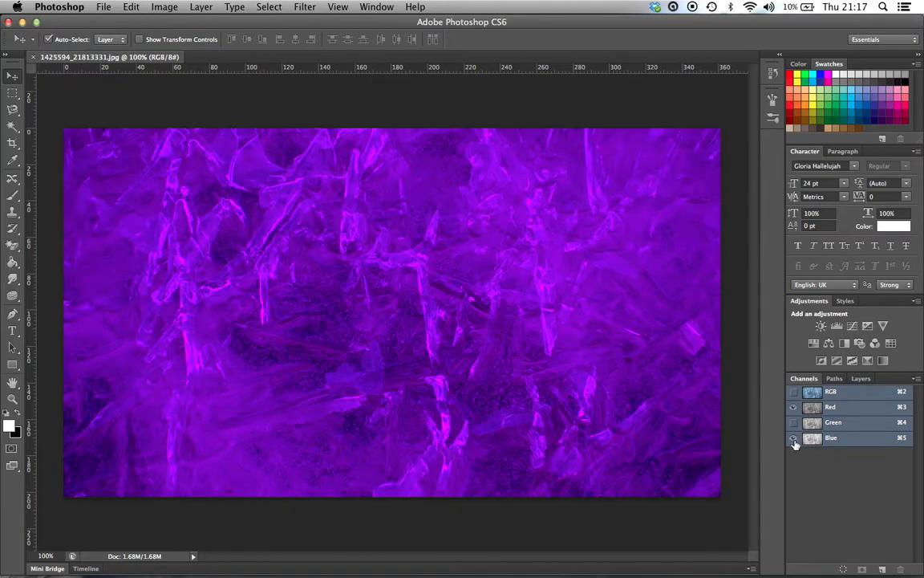
{"action": "left_click", "coordinate": [793, 437]}
Step: Duplicate the Red channel into a new document, keeping the default channel and document names
{"action": "left_click", "coordinate": [839, 409]}
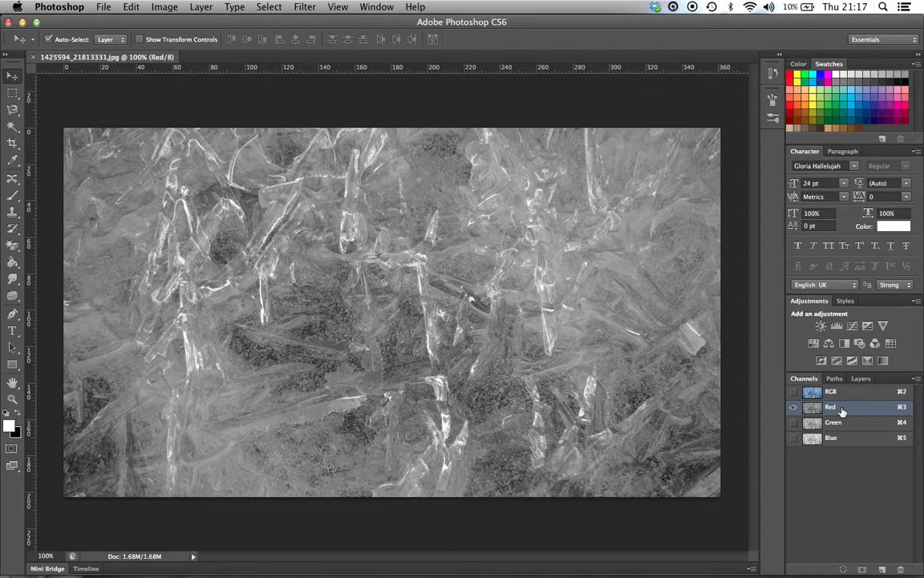
{"action": "right_click", "coordinate": [847, 410]}
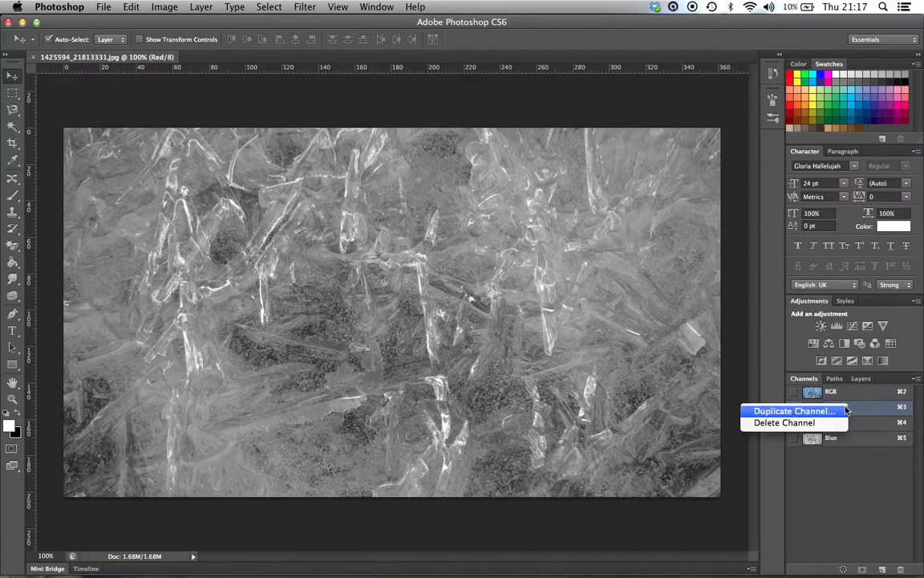
{"action": "left_click", "coordinate": [834, 411]}
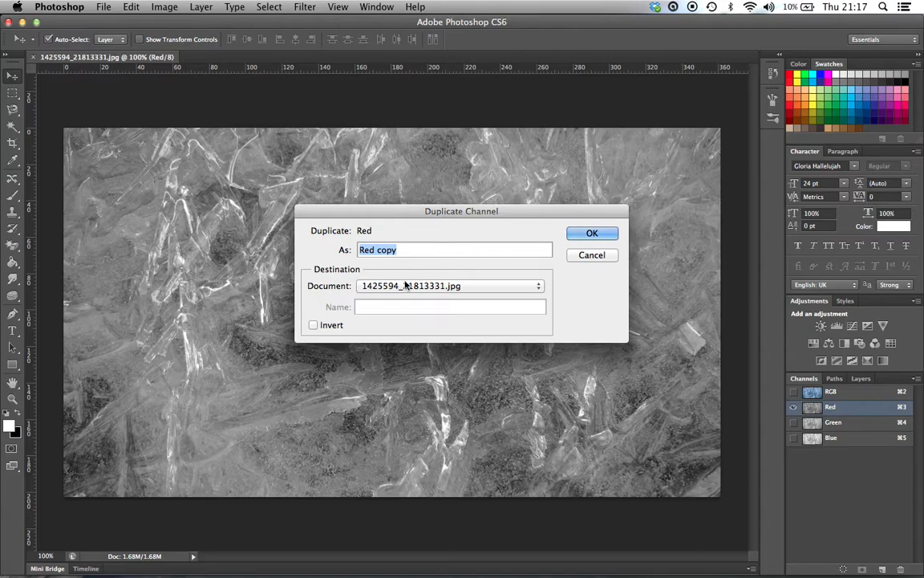
{"action": "left_click", "coordinate": [385, 286]}
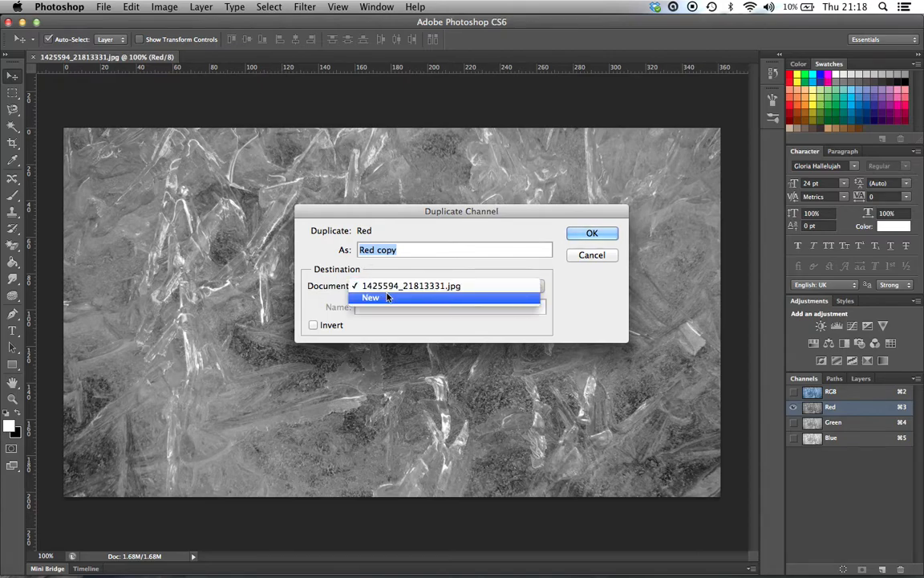
{"action": "left_click", "coordinate": [386, 298]}
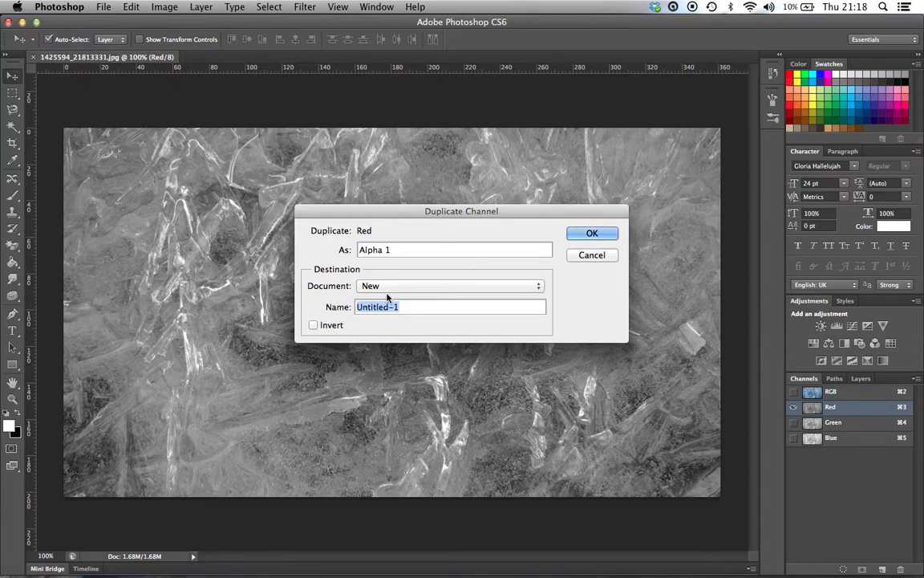
{"action": "left_click", "coordinate": [588, 233]}
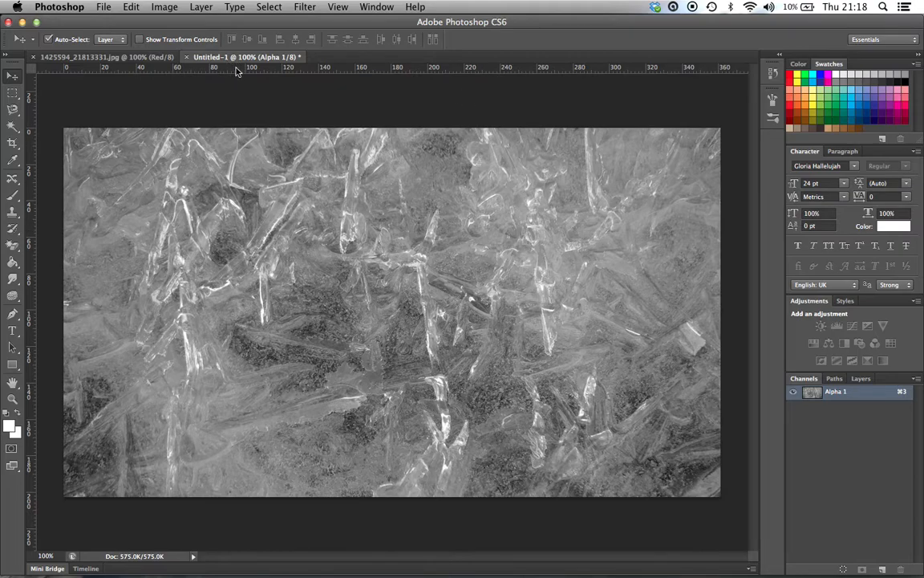
Step: Apply a Gaussian Blur with a 0.7 pixel radius to the new document made from the Red channel
{"action": "left_click", "coordinate": [112, 57]}
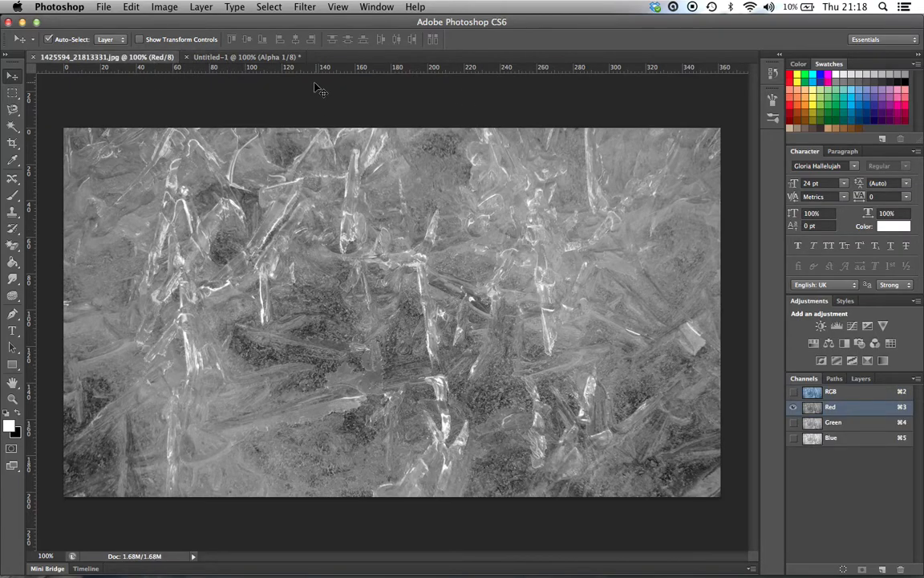
{"action": "left_click", "coordinate": [218, 61]}
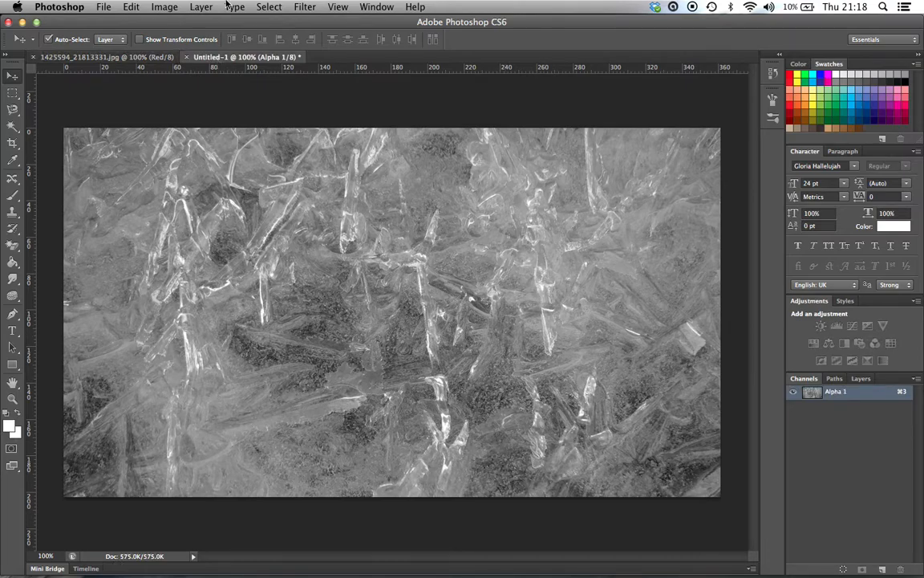
{"action": "left_click", "coordinate": [304, 7]}
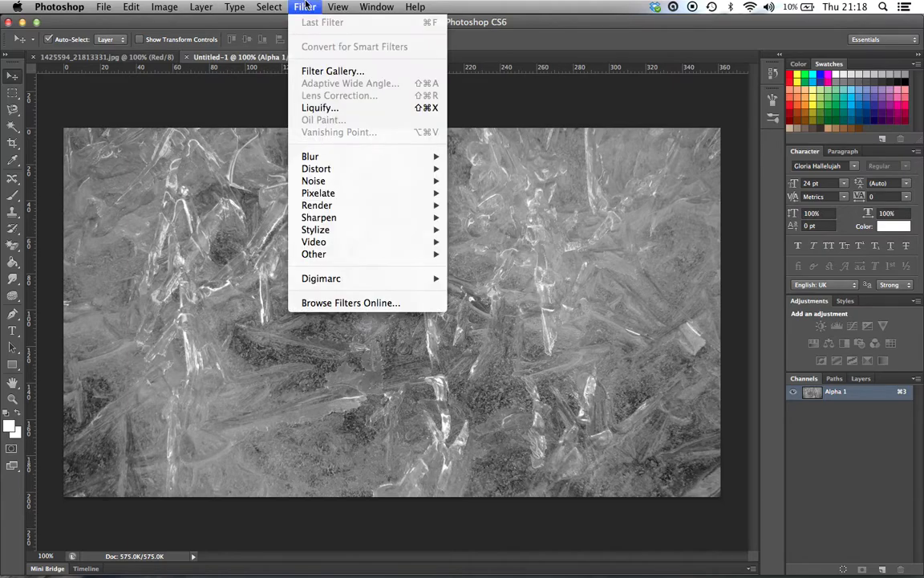
{"action": "mouse_move", "coordinate": [335, 157]}
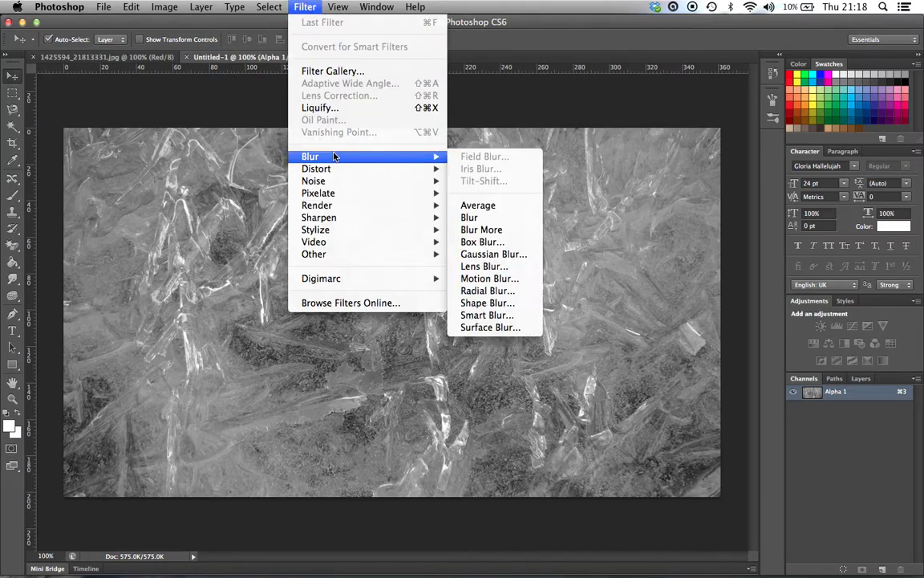
{"action": "left_click", "coordinate": [493, 254]}
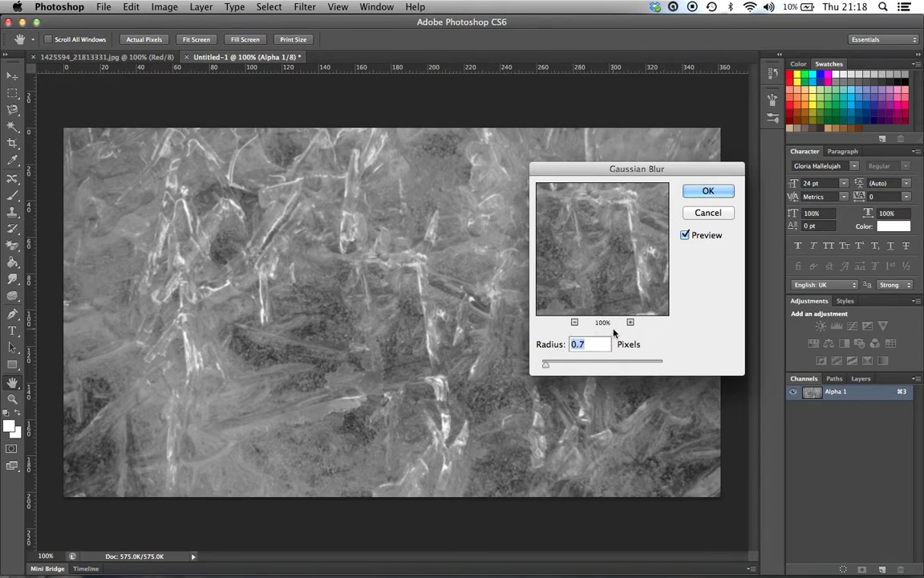
{"action": "left_click", "coordinate": [708, 190]}
{"action": "key", "text": "v"}
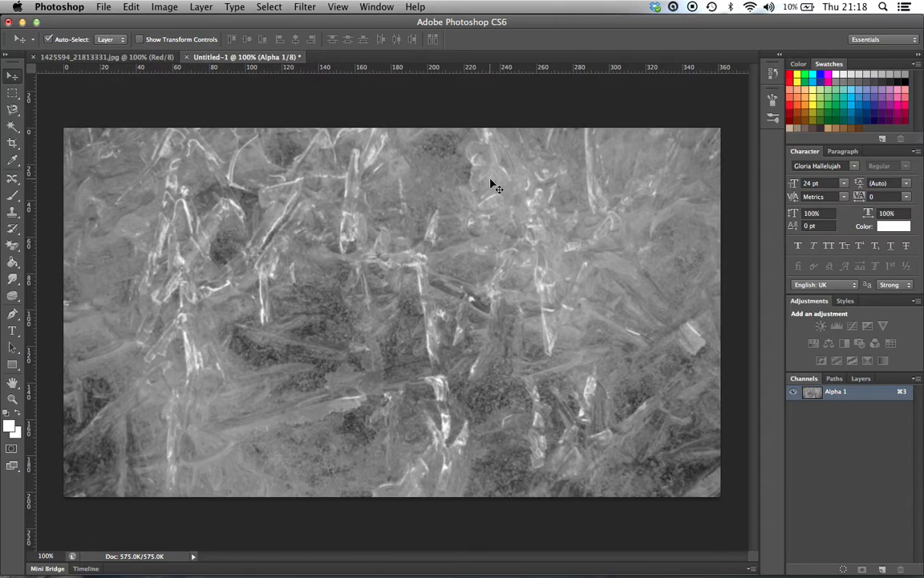
Step: Save the blurred channel document to the Desktop in Photoshop format as dismap.psd
{"action": "left_click", "coordinate": [99, 7]}
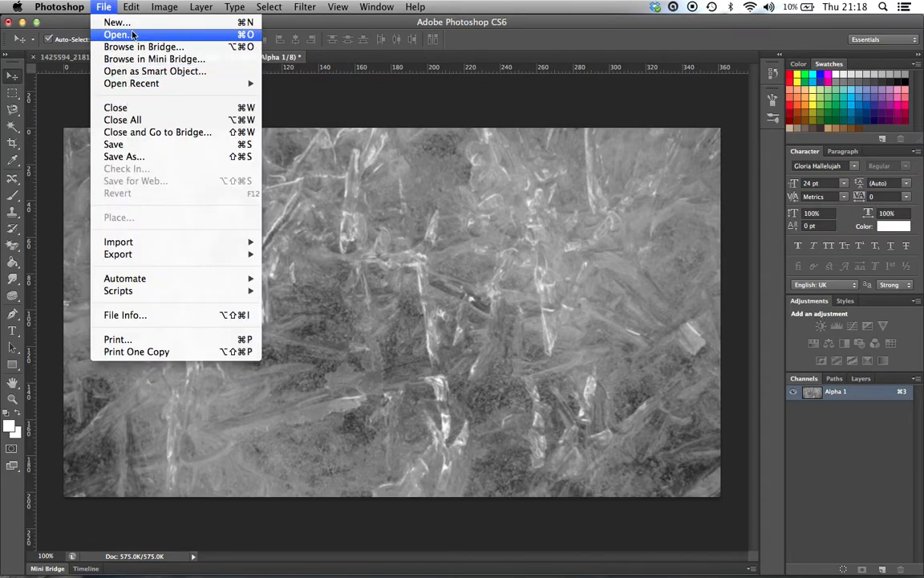
{"action": "left_click", "coordinate": [133, 146]}
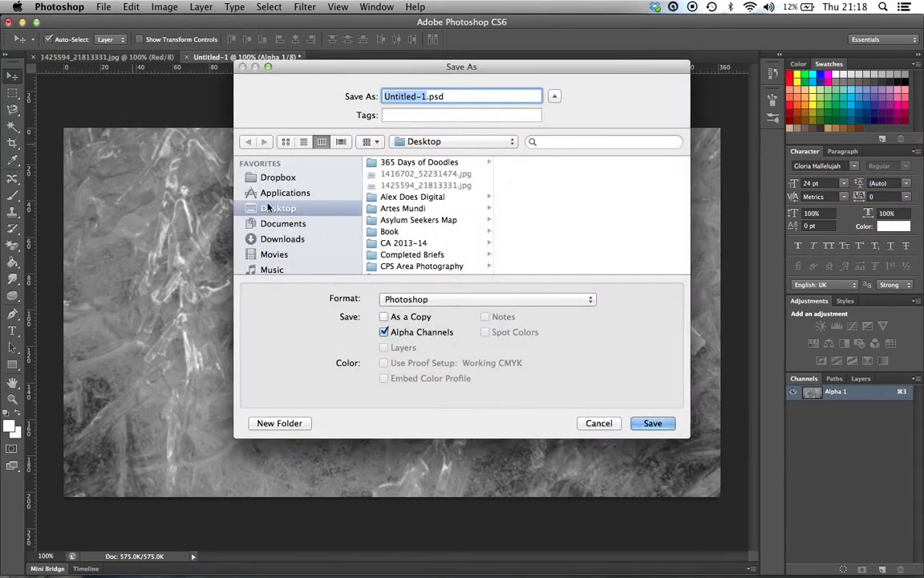
{"action": "type", "text": "dismap"}
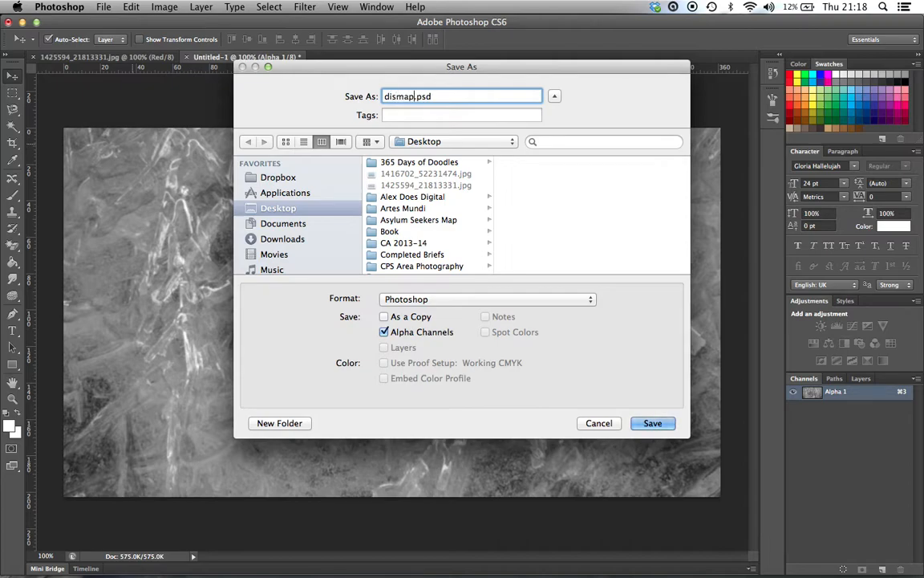
{"action": "left_click", "coordinate": [659, 425]}
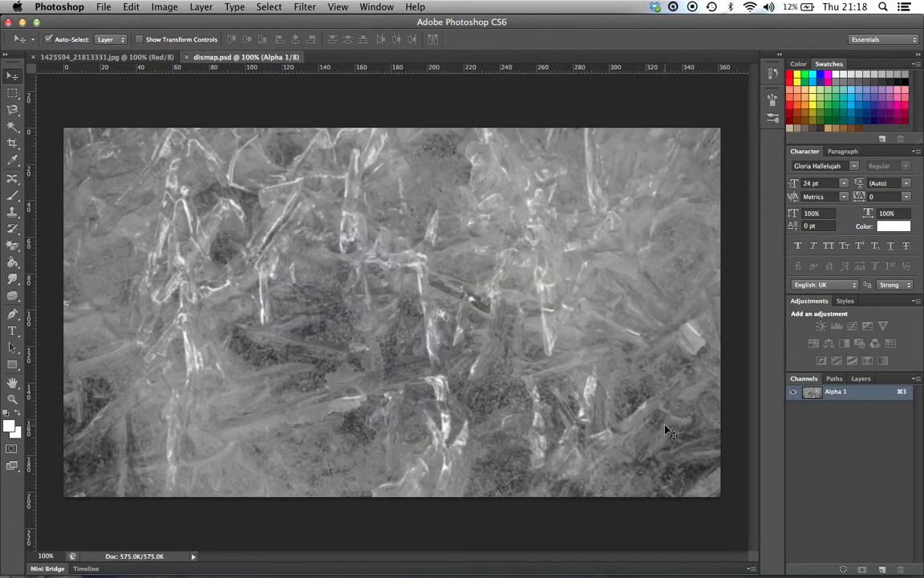
Step: Return to the original ice photo, make all its RGB channels visible again and display its layers
{"action": "left_click", "coordinate": [141, 57]}
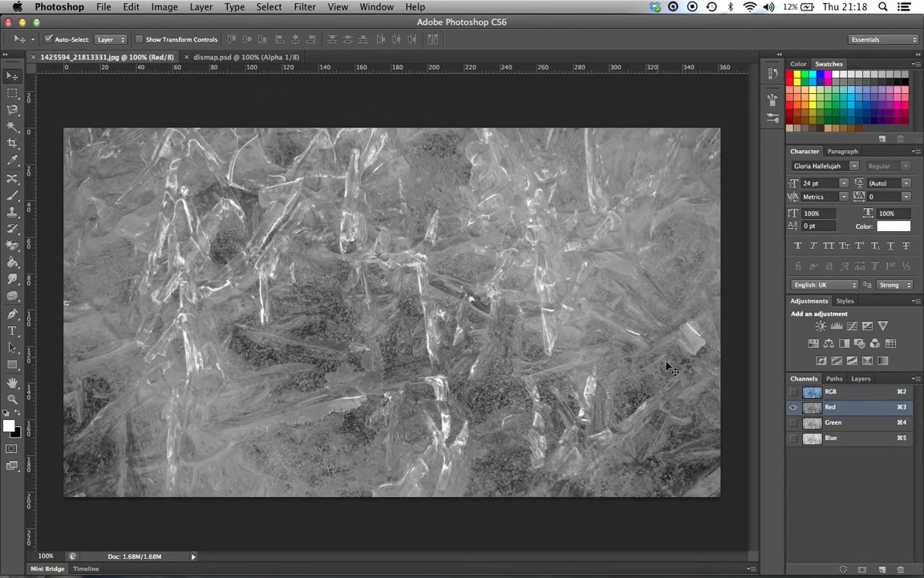
{"action": "left_click", "coordinate": [794, 392]}
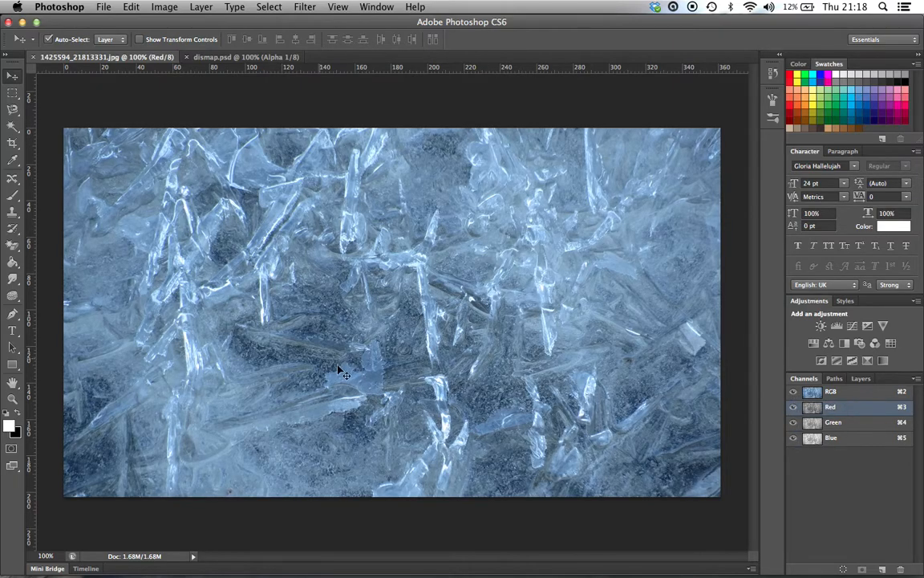
{"action": "left_click", "coordinate": [859, 380]}
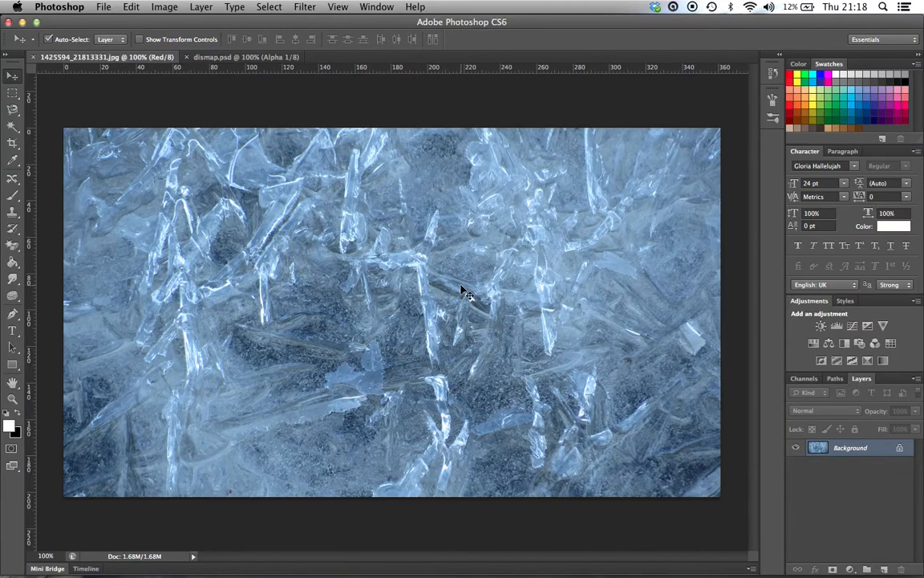
Step: Switch to Illustrator and copy the complete black Jägermeister logo, including the stag emblem and wordmark, from jager.ai
{"action": "mouse_move", "coordinate": [328, 566]}
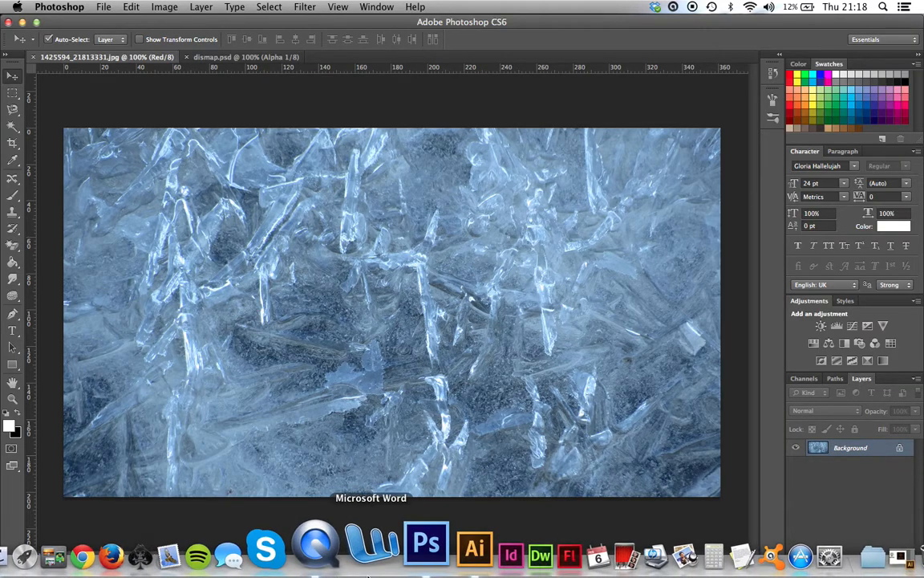
{"action": "left_click", "coordinate": [422, 545]}
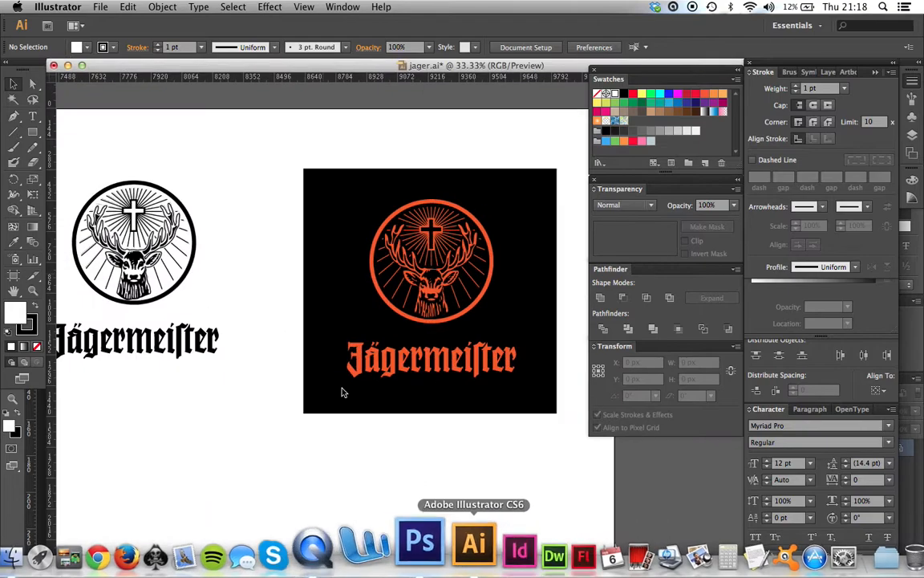
{"action": "scroll", "coordinate": [228, 227], "scroll_direction": "left", "scroll_amount": 3}
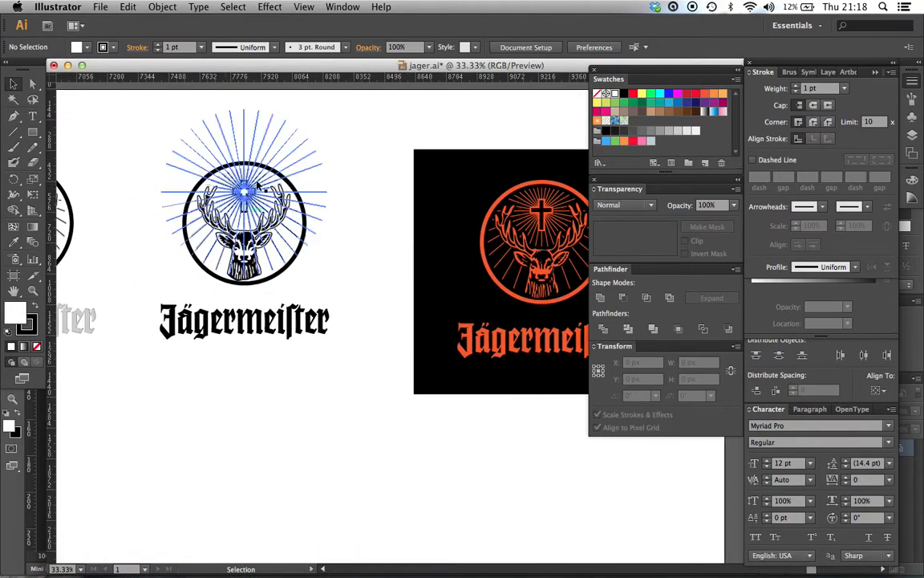
{"action": "scroll", "coordinate": [329, 366], "scroll_direction": "up", "scroll_amount": 3}
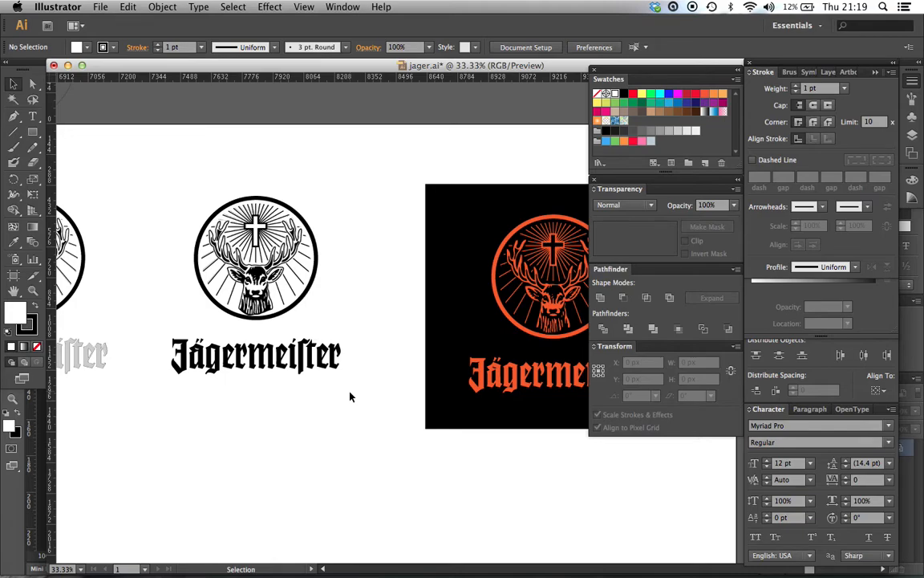
{"action": "left_click_drag", "start_coordinate": [351, 405], "coordinate": [155, 191]}
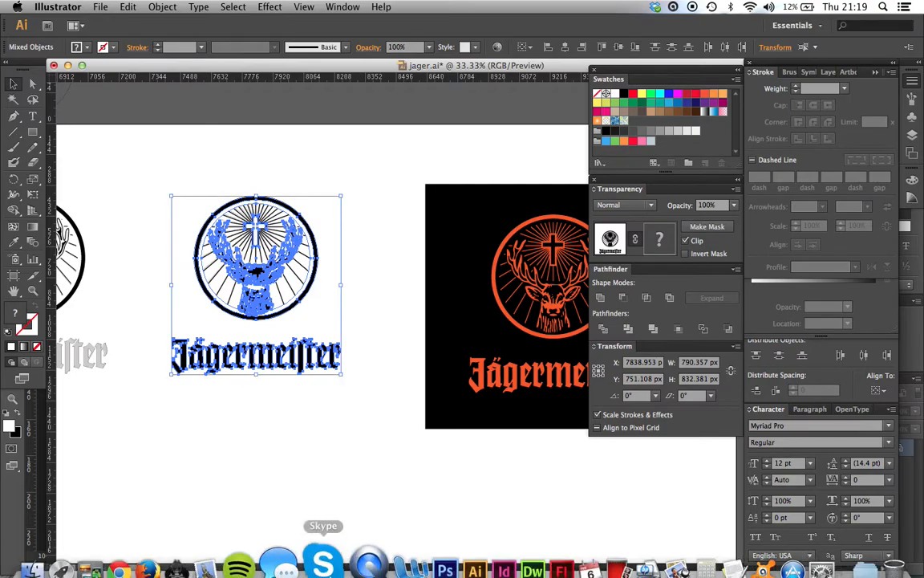
Step: Switch to Photoshop, paste the logo as pixels onto the ice photo and place it at about X 512, Y 234.5 px
{"action": "left_click", "coordinate": [420, 545]}
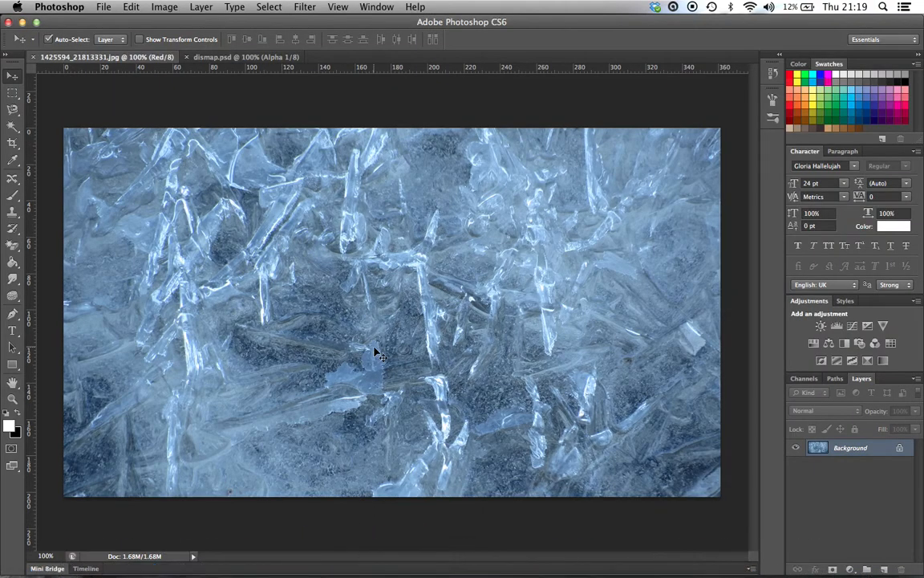
{"action": "key", "text": "super+v"}
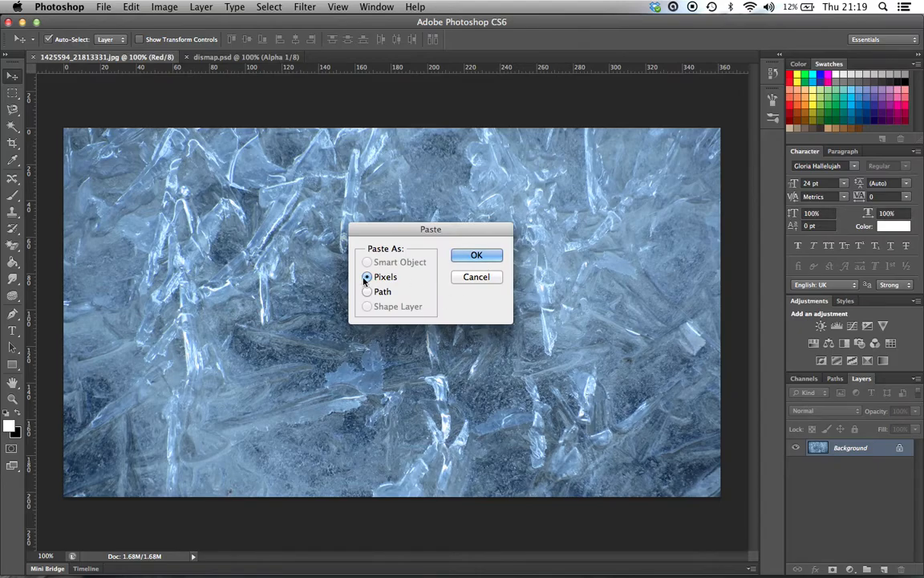
{"action": "left_click", "coordinate": [484, 255]}
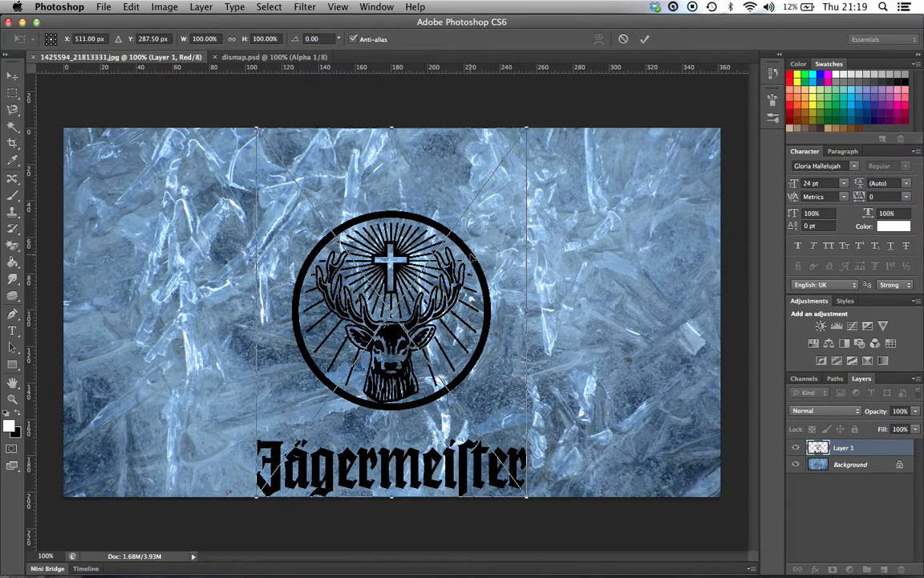
{"action": "left_click_drag", "start_coordinate": [471, 256], "coordinate": [471, 221]}
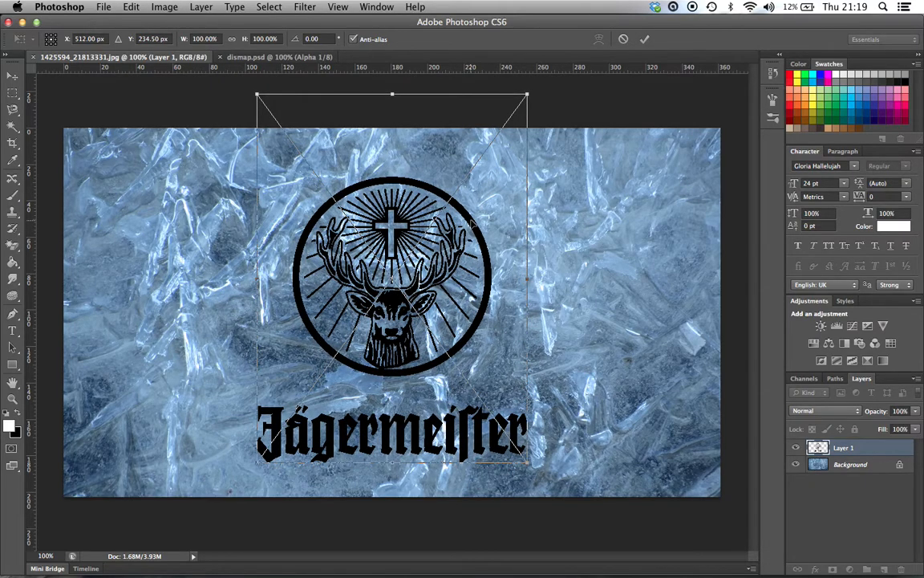
{"action": "key", "text": "Return"}
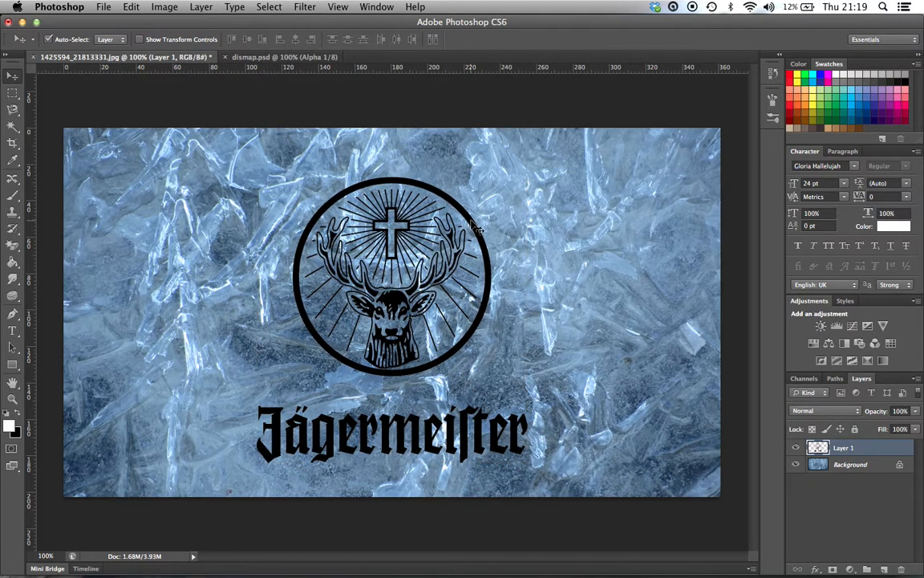
Step: Align the logo's vertical centre with the Background layer and leave only the logo layer selected
{"action": "left_click", "coordinate": [848, 465], "text": "shift"}
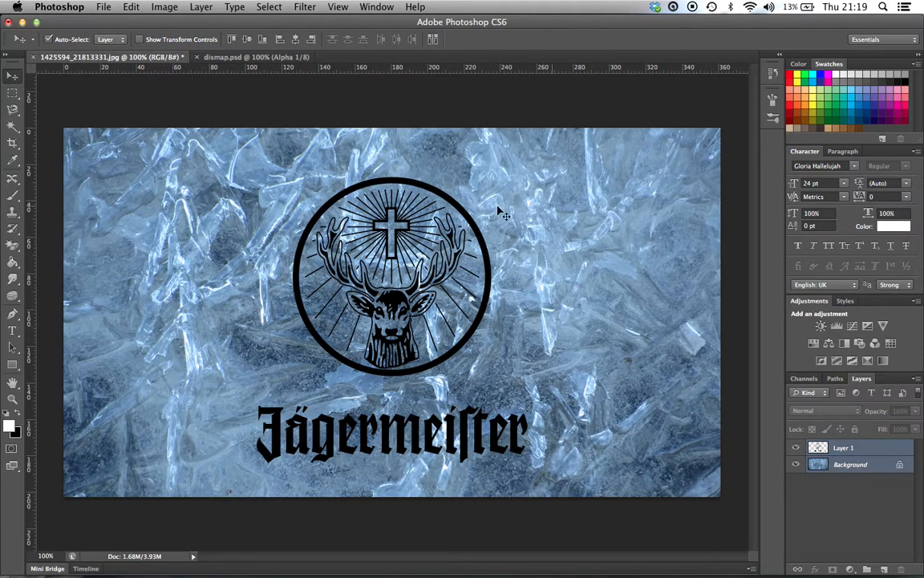
{"action": "left_click", "coordinate": [246, 39]}
{"action": "left_click", "coordinate": [871, 450]}
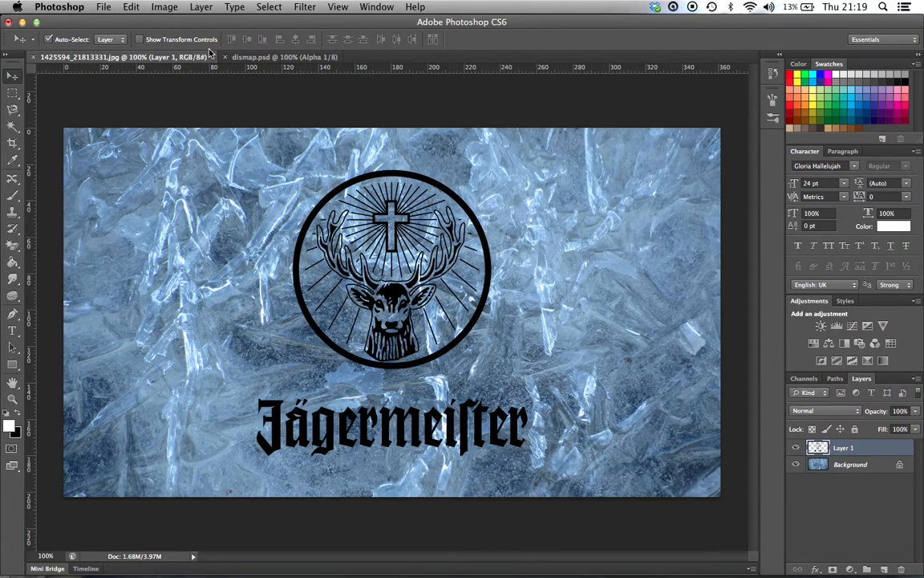
Step: Displace the logo with dismap.psd, using horizontal and vertical scales of 10, Stretch To Fit and Repeat Edge Pixels
{"action": "left_click", "coordinate": [304, 7]}
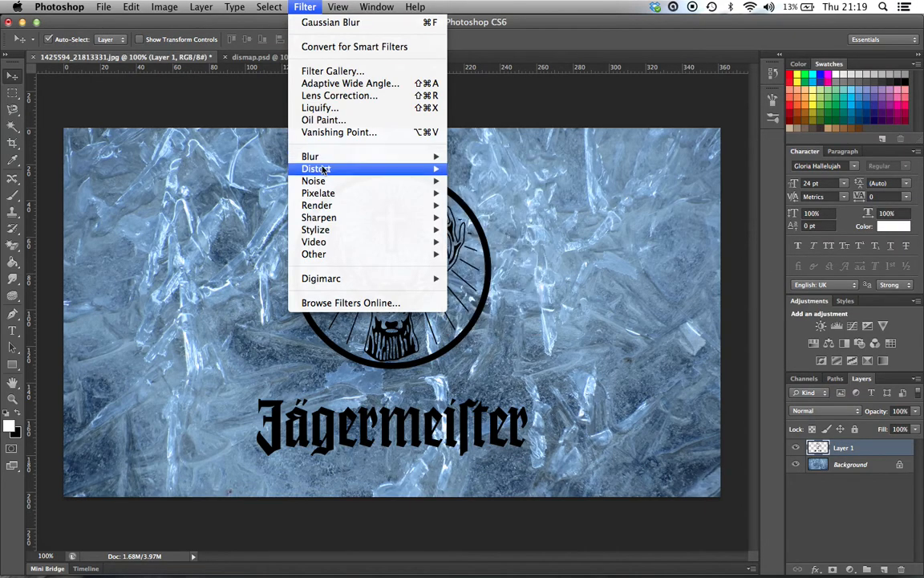
{"action": "mouse_move", "coordinate": [318, 169]}
{"action": "left_click", "coordinate": [511, 170]}
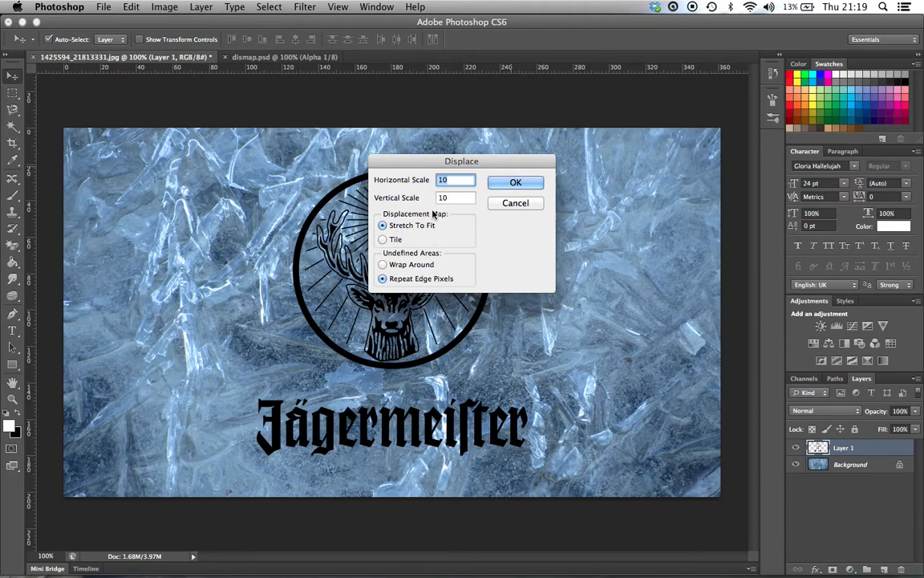
{"action": "left_click", "coordinate": [509, 184]}
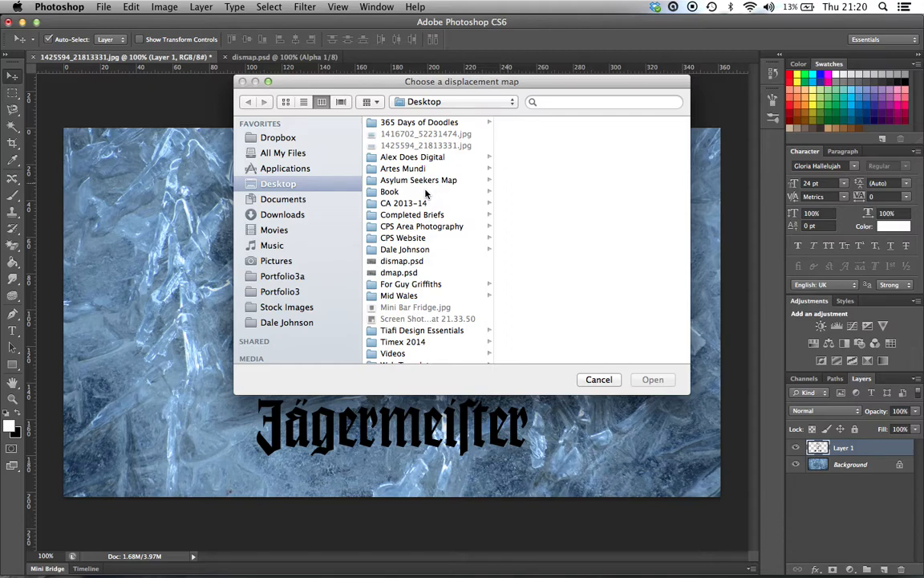
{"action": "left_click", "coordinate": [409, 262]}
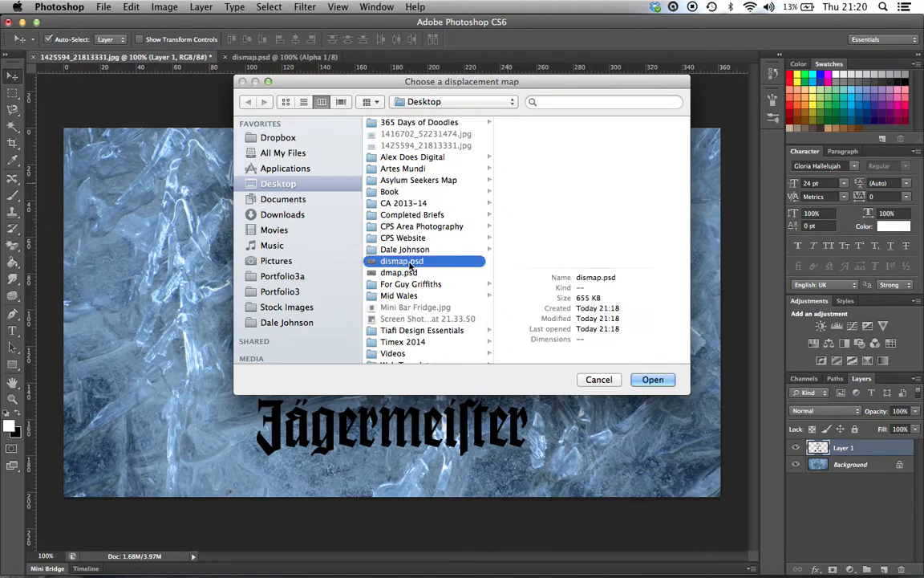
{"action": "left_click", "coordinate": [652, 381]}
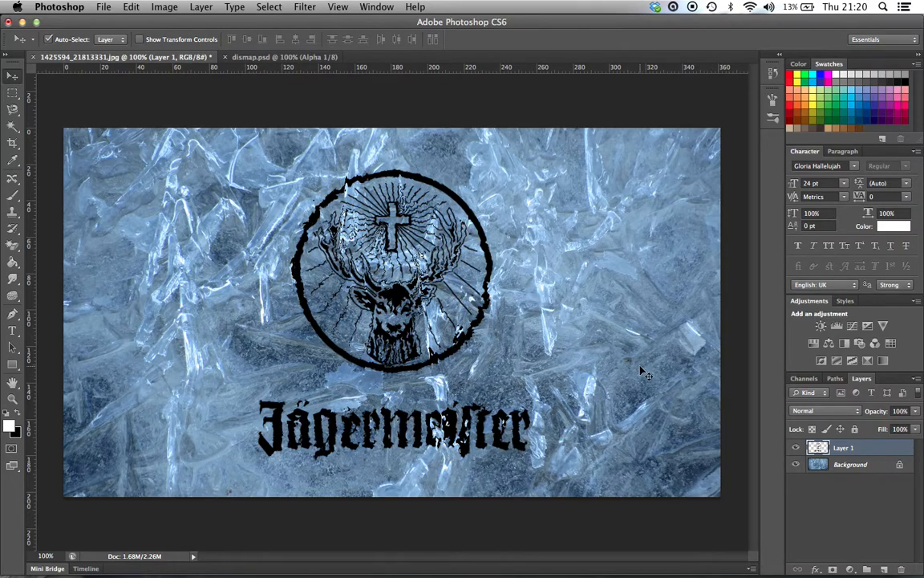
Step: Try the Overlay, Soft Light, Hard Light, Vivid Light and Lighten blend modes on the logo layer
{"action": "left_click", "coordinate": [840, 415]}
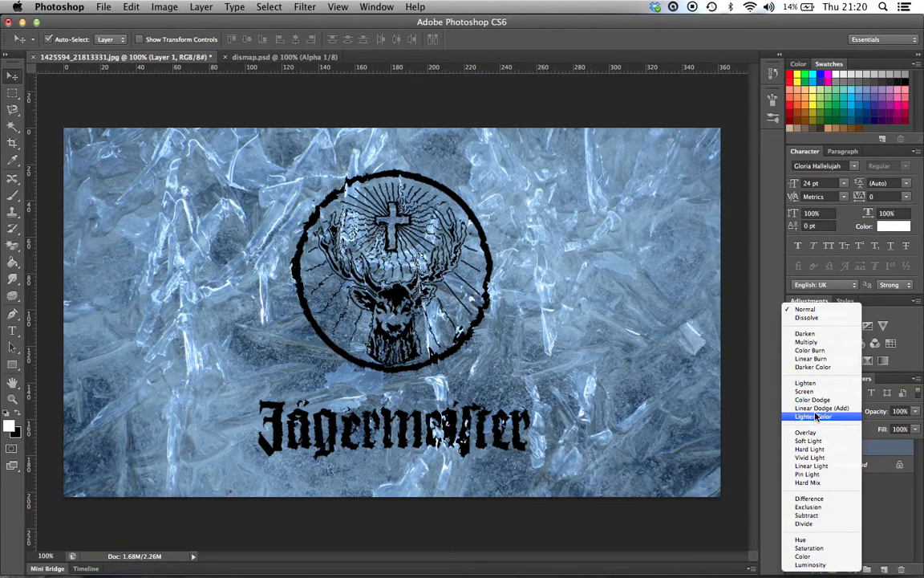
{"action": "left_click", "coordinate": [807, 432]}
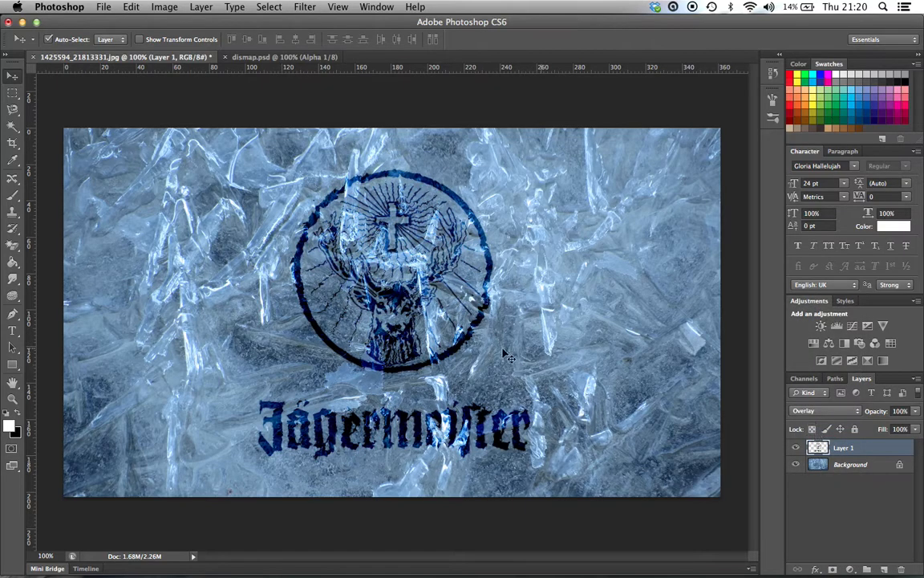
{"action": "left_click", "coordinate": [844, 412]}
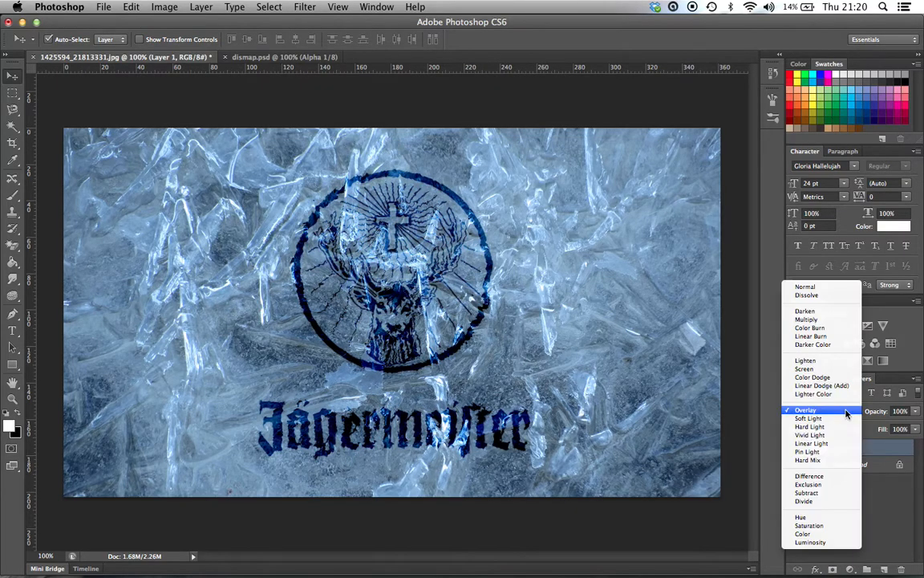
{"action": "left_click", "coordinate": [825, 418]}
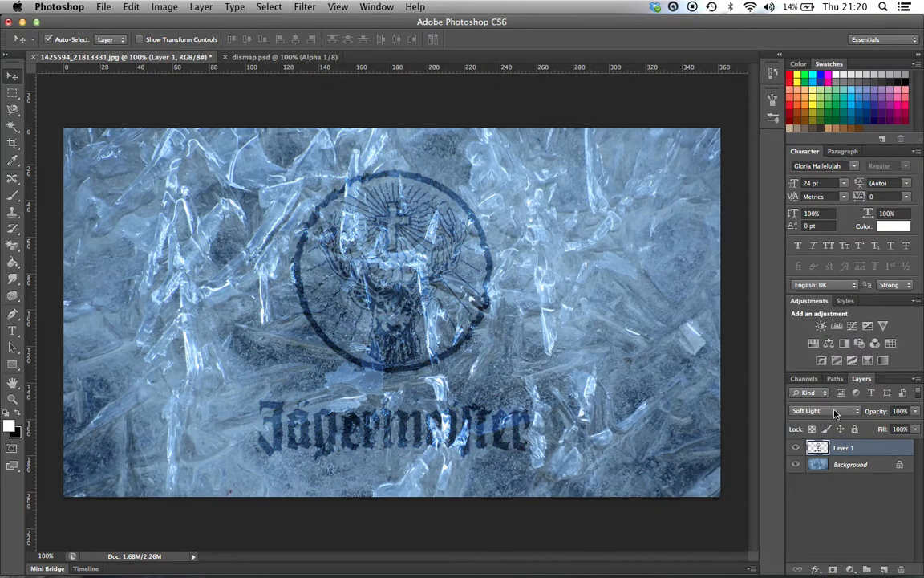
{"action": "left_click", "coordinate": [826, 410]}
{"action": "left_click", "coordinate": [827, 420]}
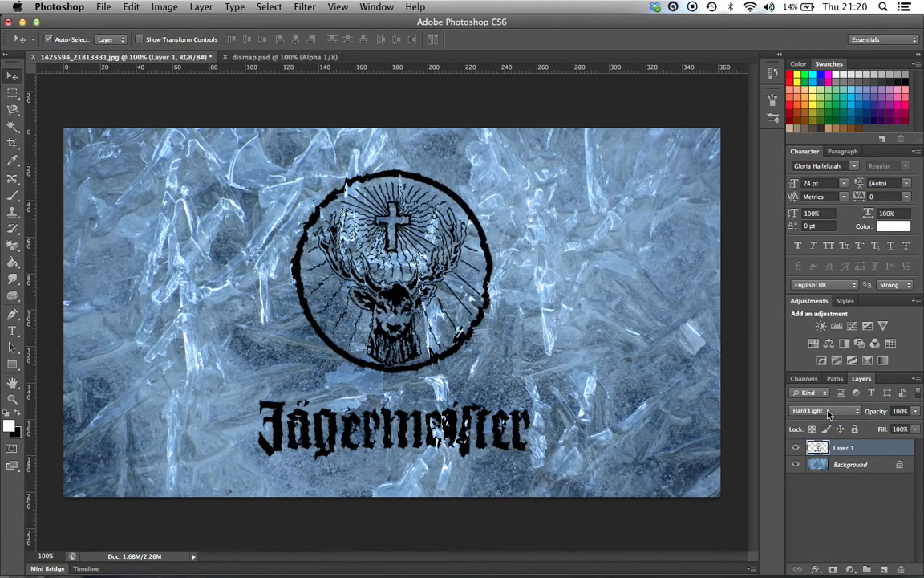
{"action": "left_click", "coordinate": [826, 410]}
{"action": "left_click", "coordinate": [827, 420]}
{"action": "left_click", "coordinate": [826, 411]}
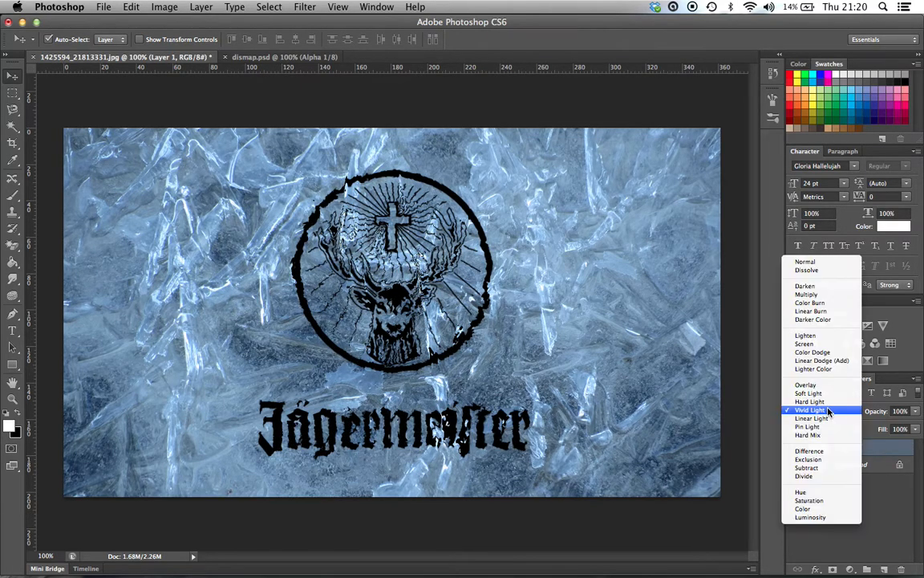
{"action": "left_click", "coordinate": [826, 340]}
{"action": "left_click", "coordinate": [827, 411]}
{"action": "left_click", "coordinate": [835, 401]}
Step: Set the logo layer's blend mode to Overlay
{"action": "left_click", "coordinate": [830, 410]}
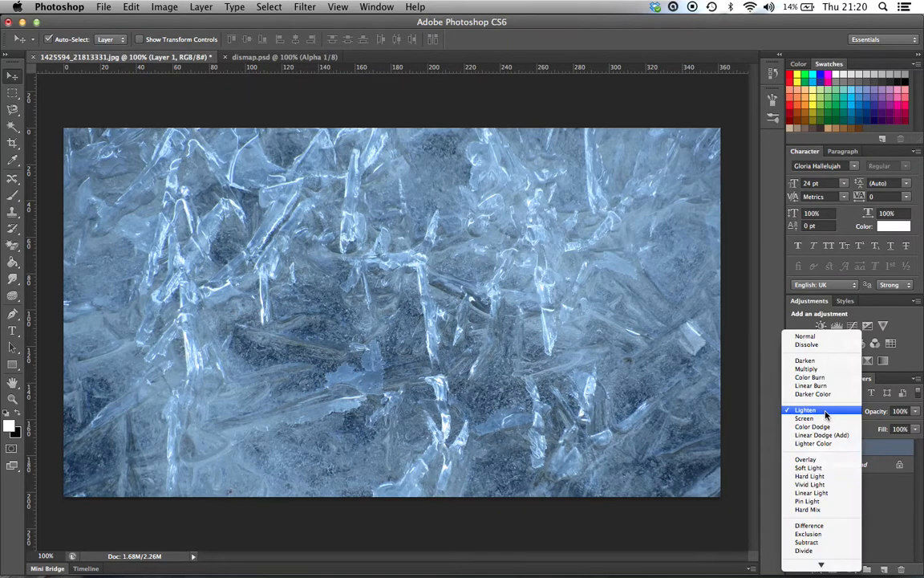
{"action": "left_click", "coordinate": [808, 452]}
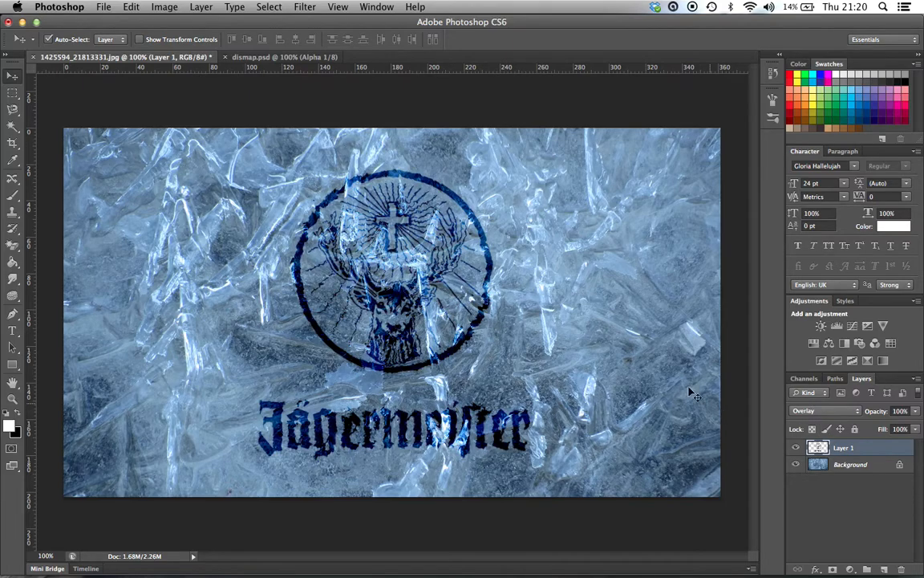
{"action": "left_click", "coordinate": [850, 570]}
{"action": "left_click", "coordinate": [851, 570]}
Step: Add an Inner Shadow to the logo layer with a distance of 4 px and a size of 2 px
{"action": "right_click", "coordinate": [857, 446]}
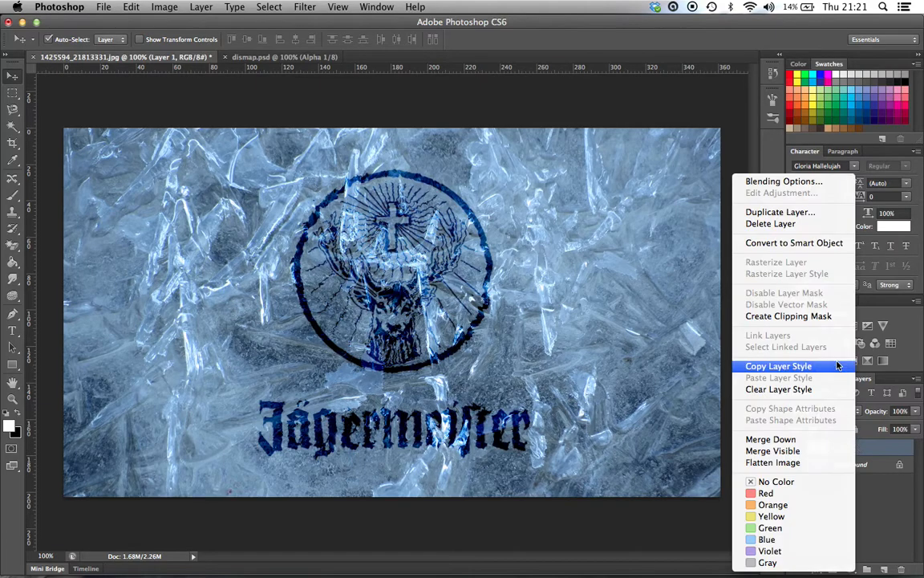
{"action": "left_click", "coordinate": [799, 183]}
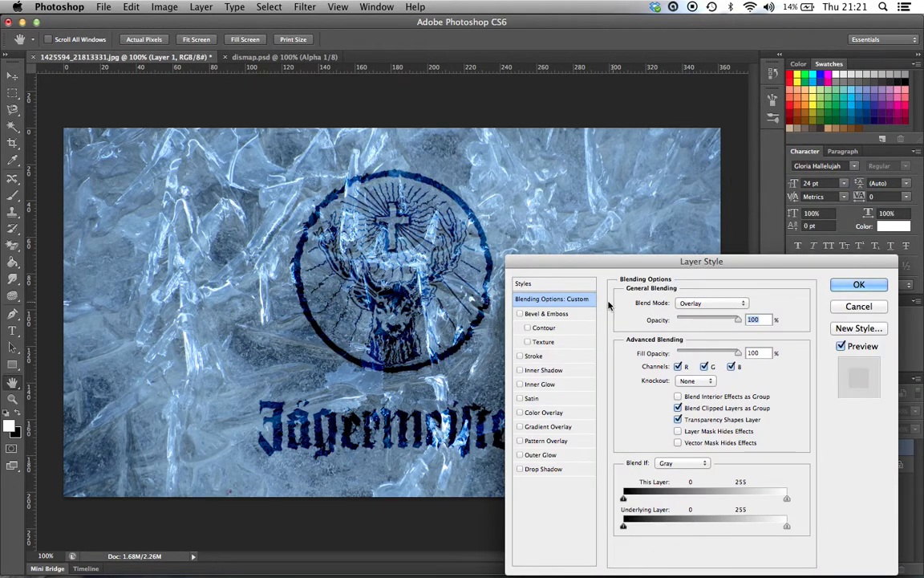
{"action": "left_click", "coordinate": [521, 371]}
{"action": "left_click", "coordinate": [542, 371]}
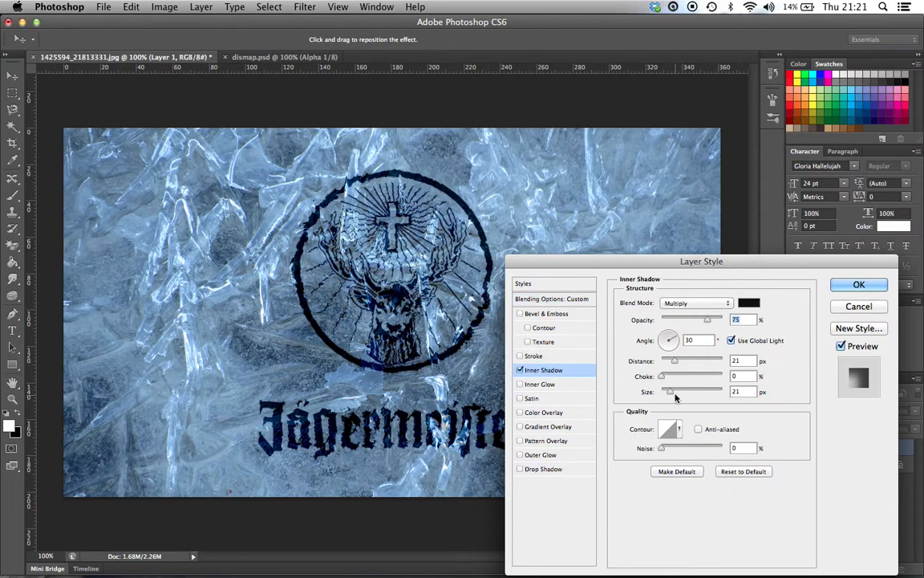
{"action": "left_click_drag", "start_coordinate": [672, 394], "coordinate": [663, 365]}
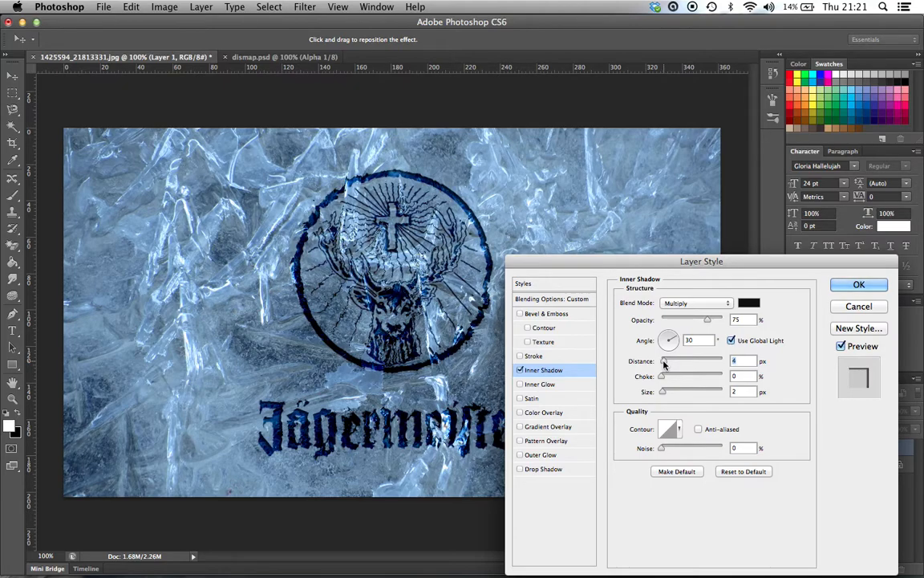
Step: Set the inner shadow colour to dark blue 000741 sampled from the wordmark's letter J and apply the layer style
{"action": "left_click", "coordinate": [748, 303]}
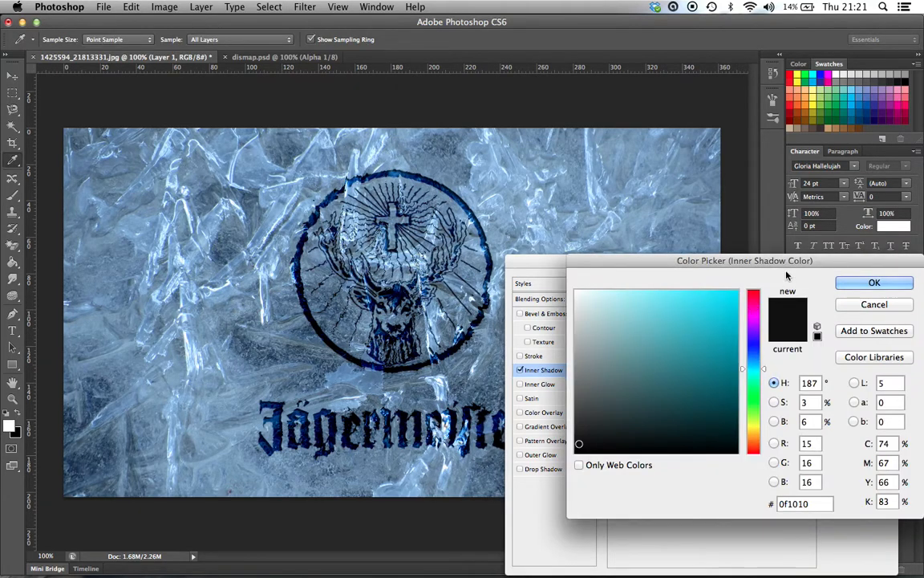
{"action": "left_click", "coordinate": [95, 457]}
{"action": "left_click", "coordinate": [81, 417]}
{"action": "left_click", "coordinate": [79, 426]}
{"action": "left_click", "coordinate": [95, 480]}
{"action": "left_click", "coordinate": [87, 433]}
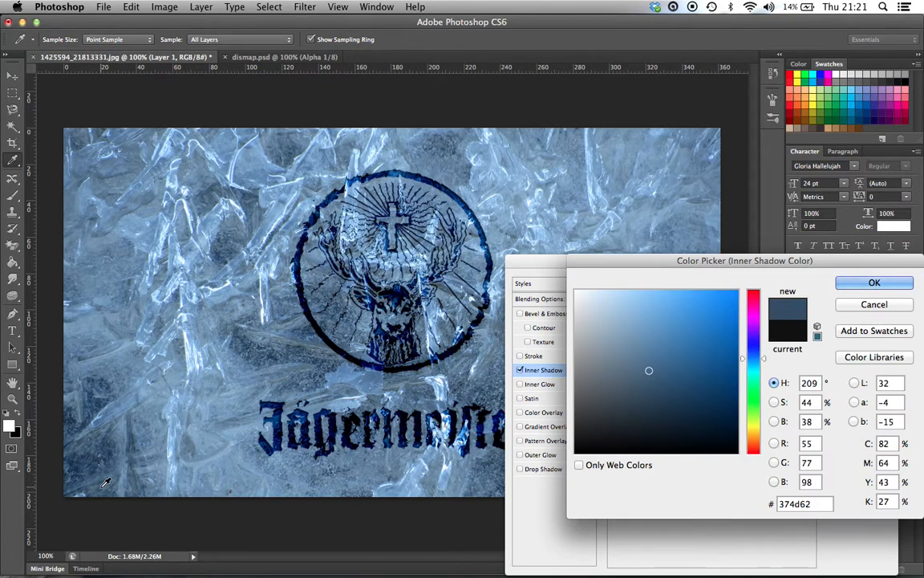
{"action": "left_click", "coordinate": [270, 447]}
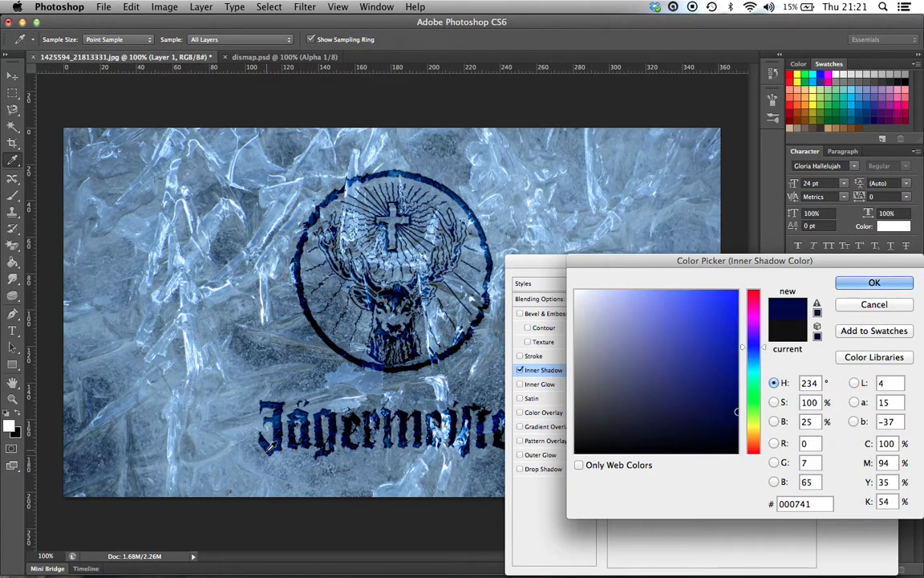
{"action": "left_click", "coordinate": [875, 283]}
{"action": "left_click", "coordinate": [881, 287]}
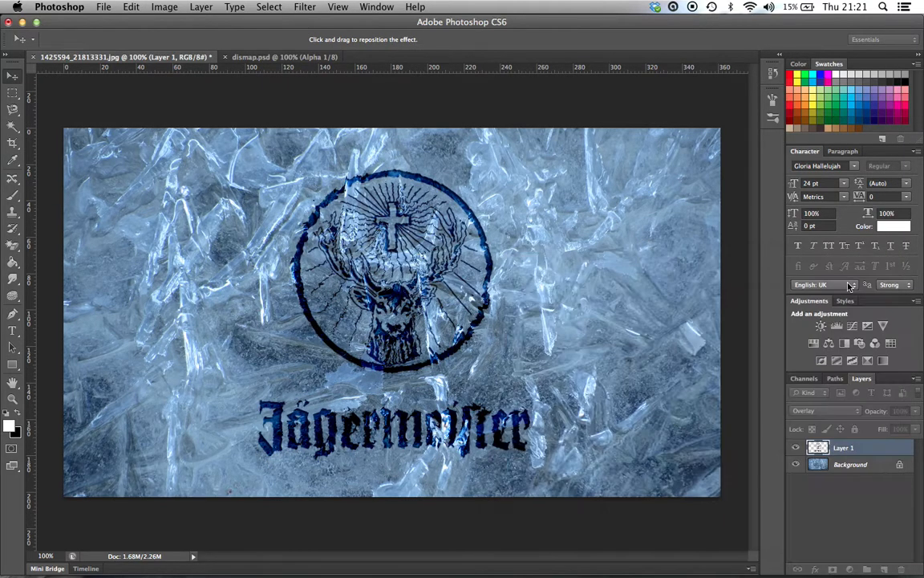
Step: Check the displaced logo's detail up close and change its layer's blend mode to Soft Light
{"action": "key", "text": "super+plus"}
{"action": "key", "text": "super+plus"}
{"action": "scroll", "coordinate": [151, 272], "scroll_direction": "up", "scroll_amount": 3}
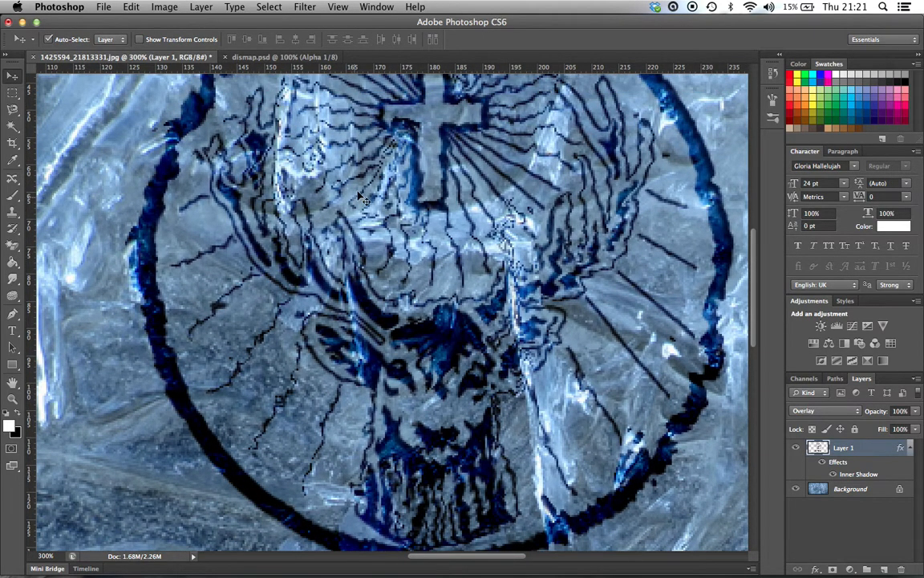
{"action": "scroll", "coordinate": [363, 207], "scroll_direction": "down", "scroll_amount": 8}
{"action": "key", "text": "super+minus"}
{"action": "key", "text": "super+minus"}
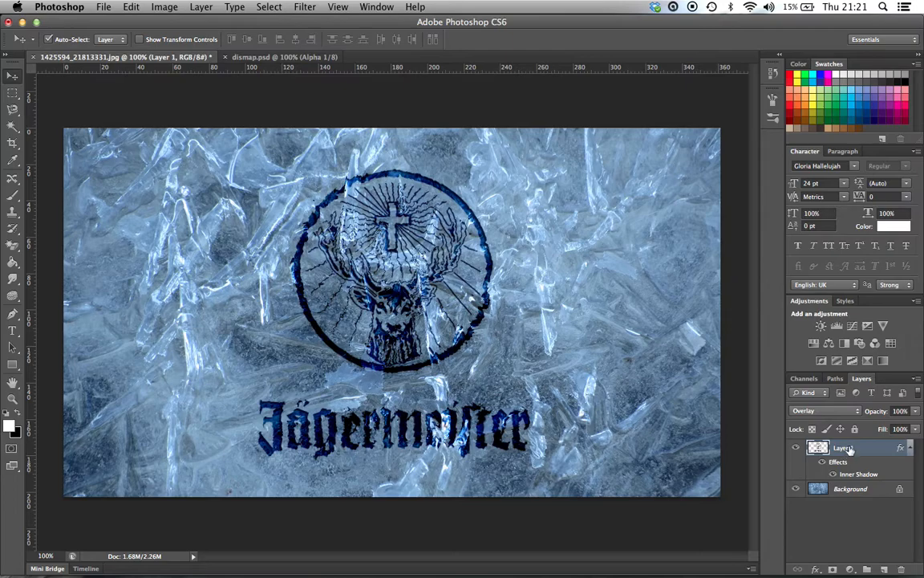
{"action": "left_click", "coordinate": [824, 410]}
{"action": "left_click", "coordinate": [818, 419]}
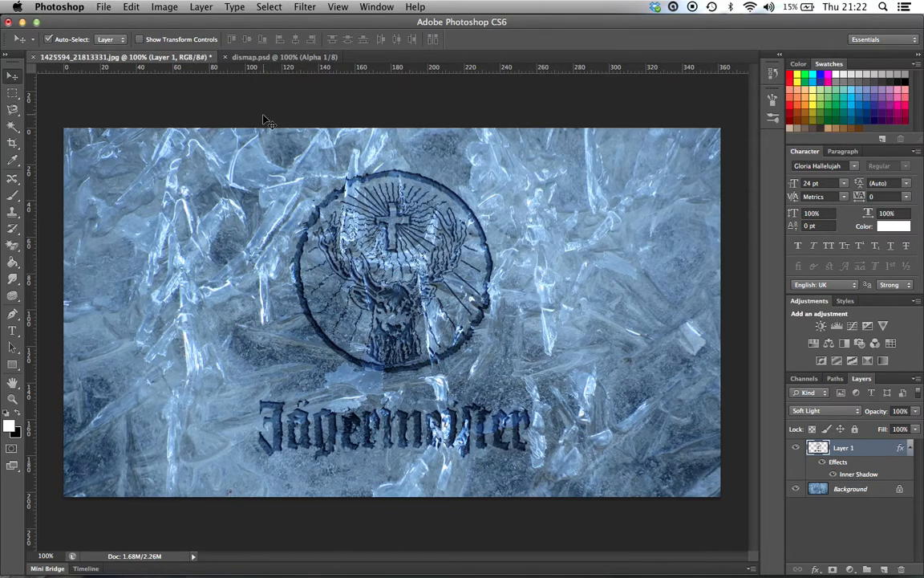
Step: Open Mini Bar Fridge.jpg from the Desktop
{"action": "left_click", "coordinate": [104, 6]}
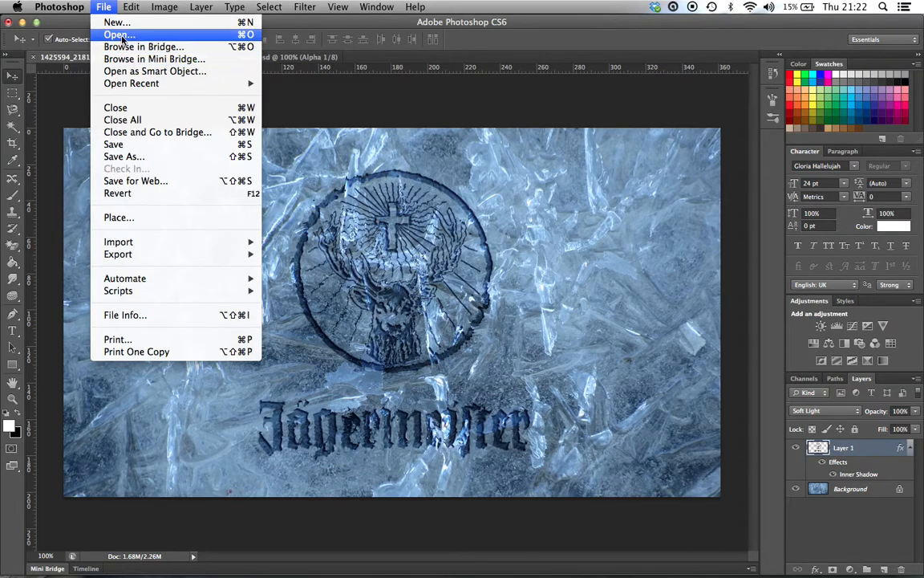
{"action": "left_click", "coordinate": [120, 35]}
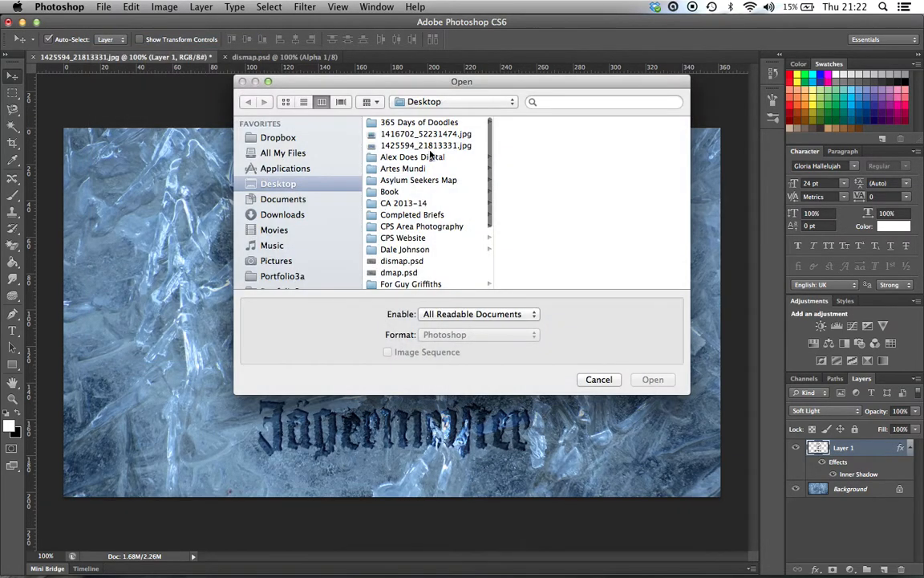
{"action": "scroll", "coordinate": [430, 155], "scroll_direction": "down", "scroll_amount": 3}
{"action": "left_click", "coordinate": [418, 229]}
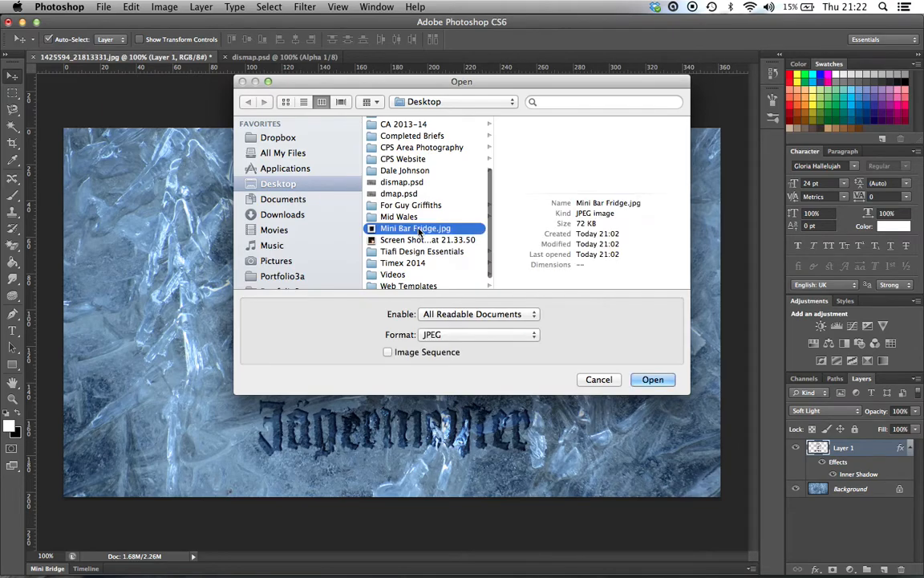
{"action": "left_click", "coordinate": [653, 380]}
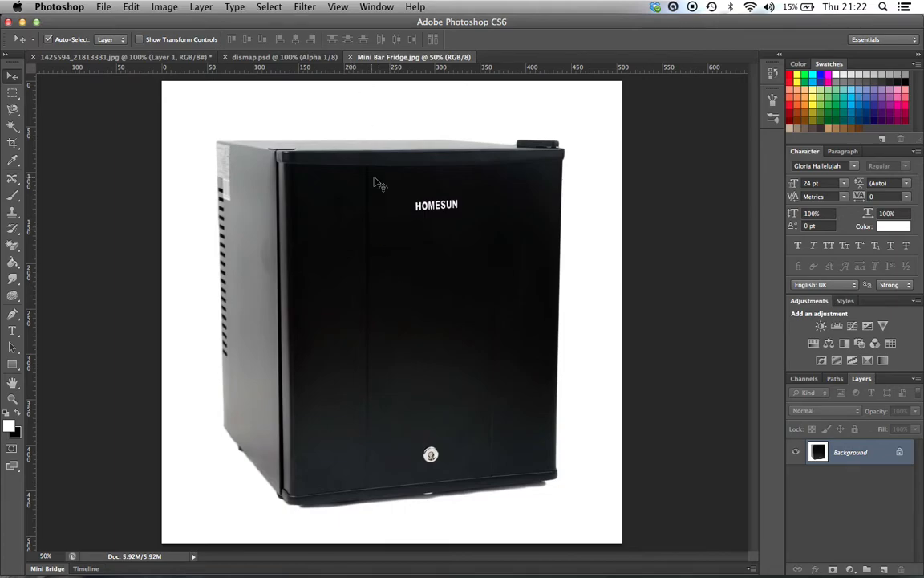
{"action": "key", "text": "super+o"}
{"action": "scroll", "coordinate": [405, 225], "scroll_direction": "down", "scroll_amount": 5}
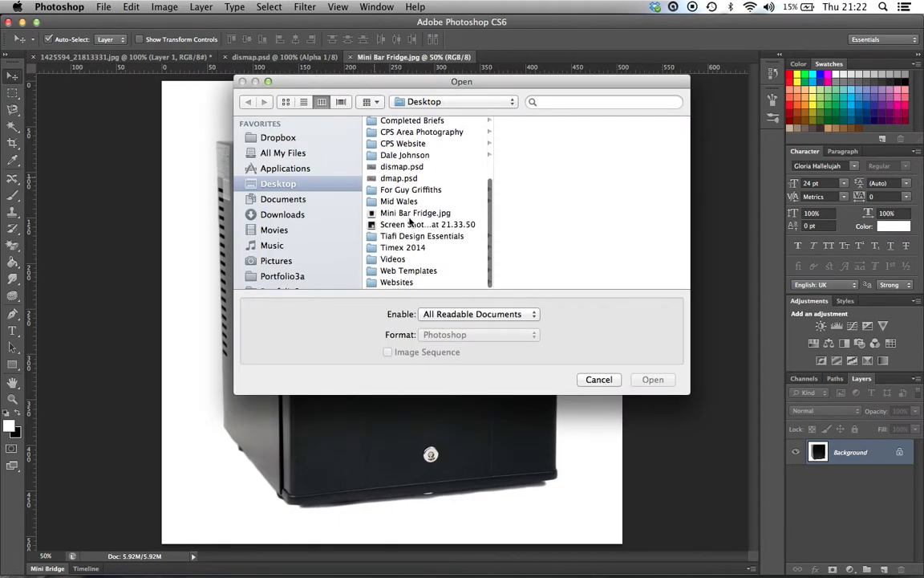
{"action": "left_click", "coordinate": [413, 215]}
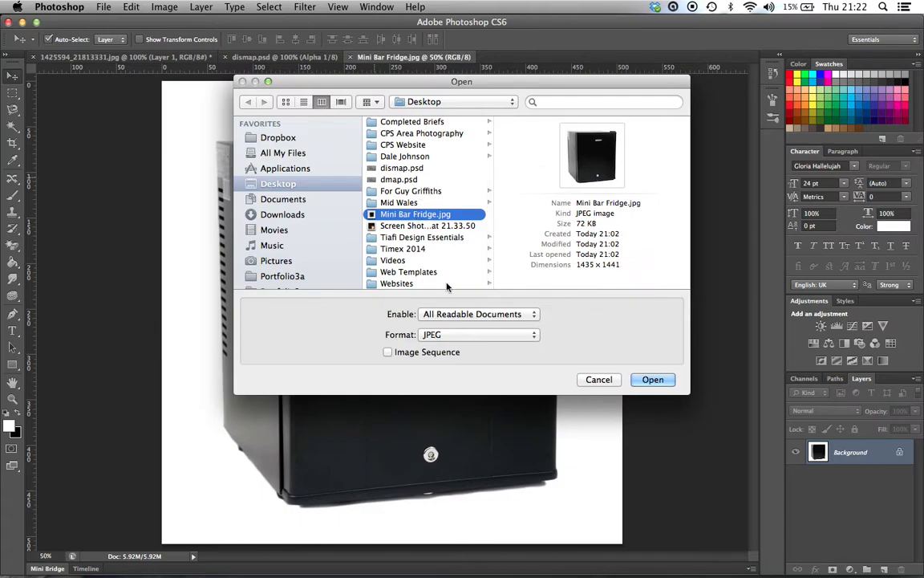
{"action": "left_click", "coordinate": [594, 382]}
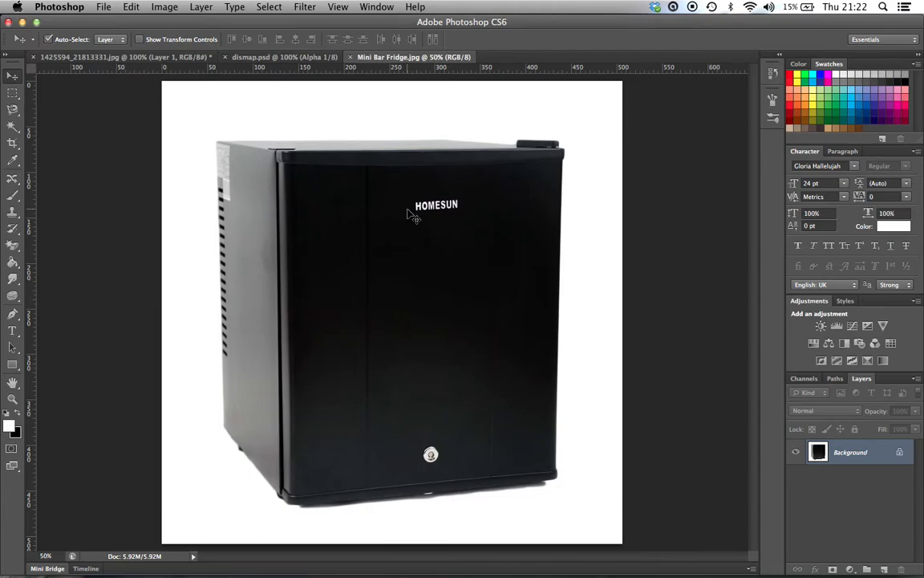
Step: Remove the HOMESUN lettering from the fridge door with a 50 px Clone Stamp, sampling the black surface beside it
{"action": "key", "text": "super+plus"}
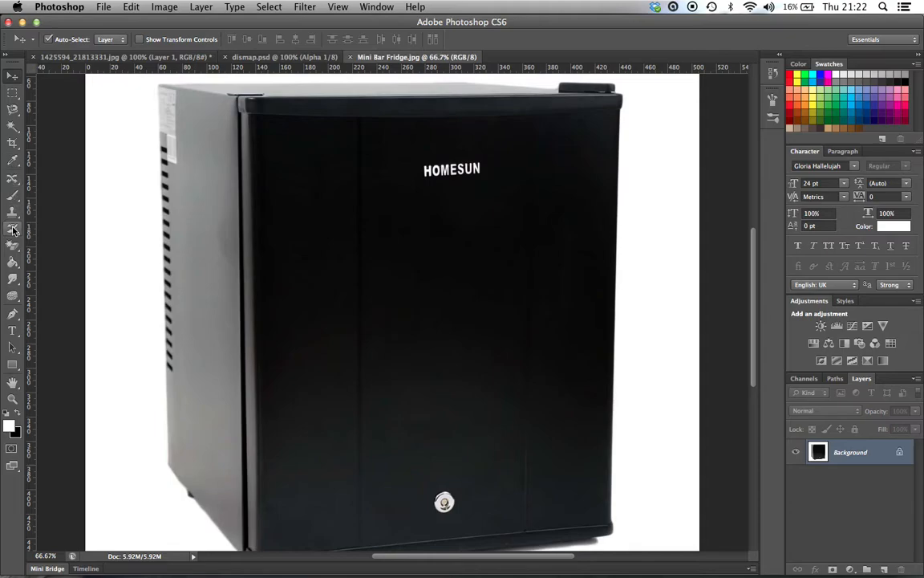
{"action": "left_click", "coordinate": [13, 229]}
{"action": "left_click", "coordinate": [12, 211]}
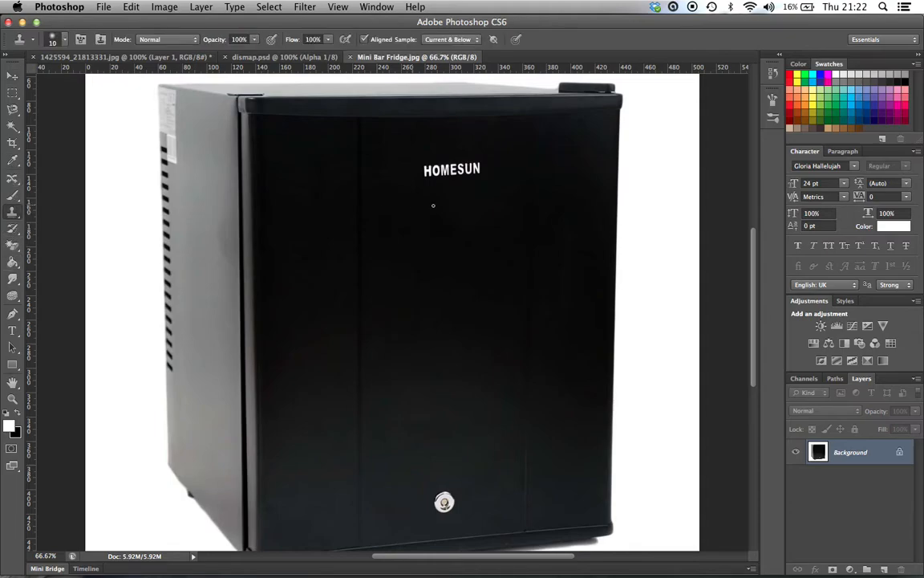
{"action": "key", "text": "bracketright"}
{"action": "key", "text": "bracketright"}
{"action": "left_click", "coordinate": [376, 170], "text": "alt"}
{"action": "left_click_drag", "start_coordinate": [418, 170], "coordinate": [455, 169]}
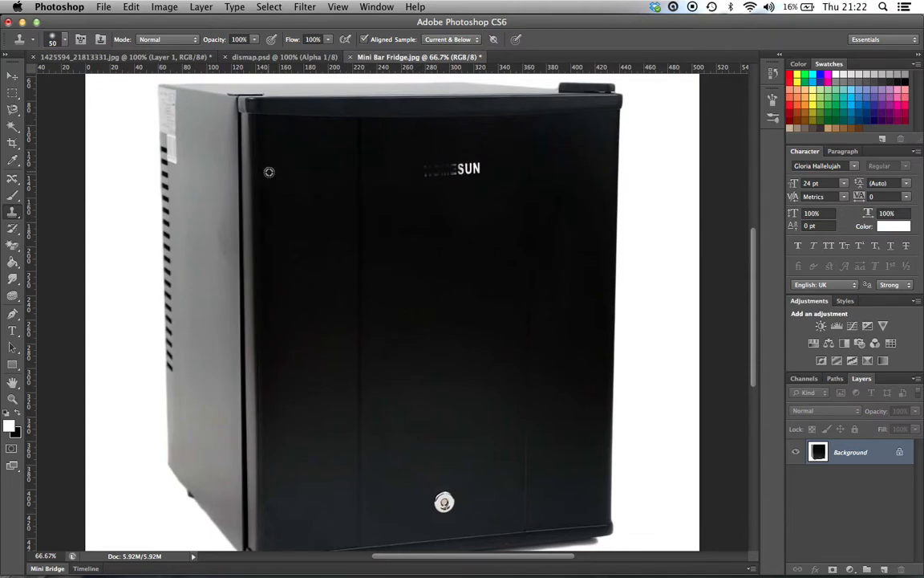
{"action": "mouse_move", "coordinate": [423, 166]}
{"action": "left_mouse_down"}
{"action": "mouse_move", "coordinate": [473, 160]}
{"action": "mouse_move", "coordinate": [452, 161]}
{"action": "mouse_move", "coordinate": [449, 177]}
{"action": "mouse_move", "coordinate": [483, 168]}
{"action": "left_mouse_up"}
{"action": "left_click_drag", "start_coordinate": [470, 172], "coordinate": [479, 172]}
Step: Remove the round silver lock near the door's lower edge with a 35 px Clone Stamp, sampling the nearby dark surface
{"action": "scroll", "coordinate": [438, 235], "scroll_direction": "down", "scroll_amount": 3}
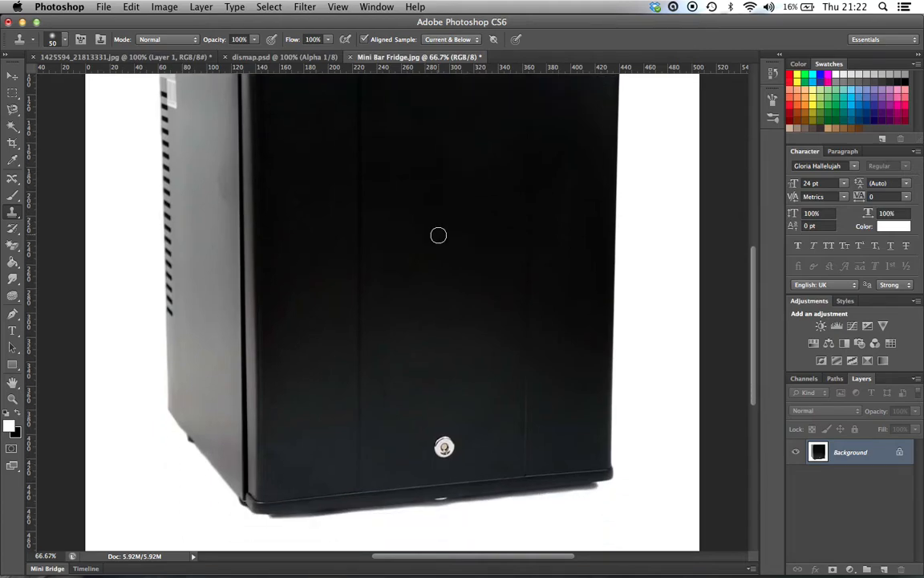
{"action": "key", "text": "super+plus"}
{"action": "key", "text": "super+plus"}
{"action": "scroll", "coordinate": [438, 235], "scroll_direction": "down", "scroll_amount": 10}
{"action": "scroll", "coordinate": [439, 235], "scroll_direction": "down", "scroll_amount": 4}
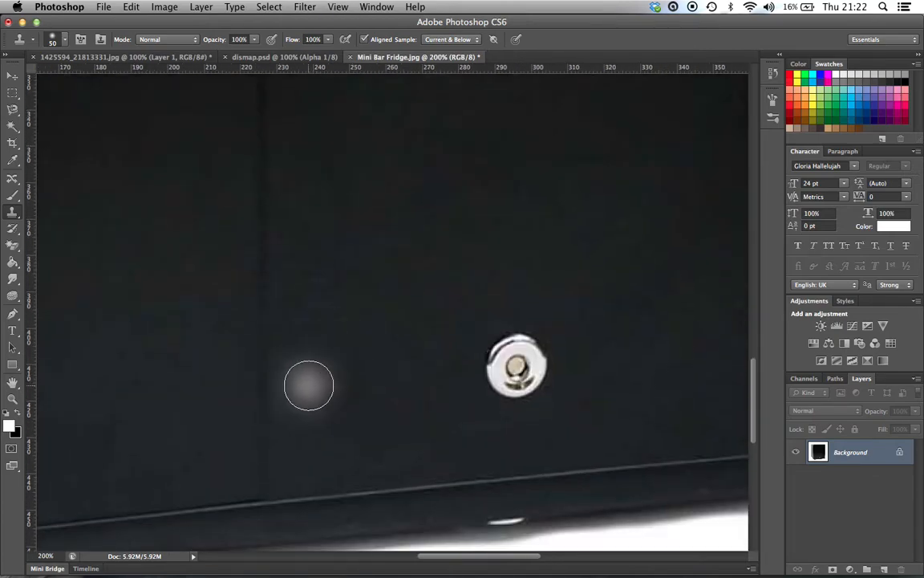
{"action": "key", "text": "bracketleft"}
{"action": "key", "text": "bracketleft"}
{"action": "key", "text": "bracketleft"}
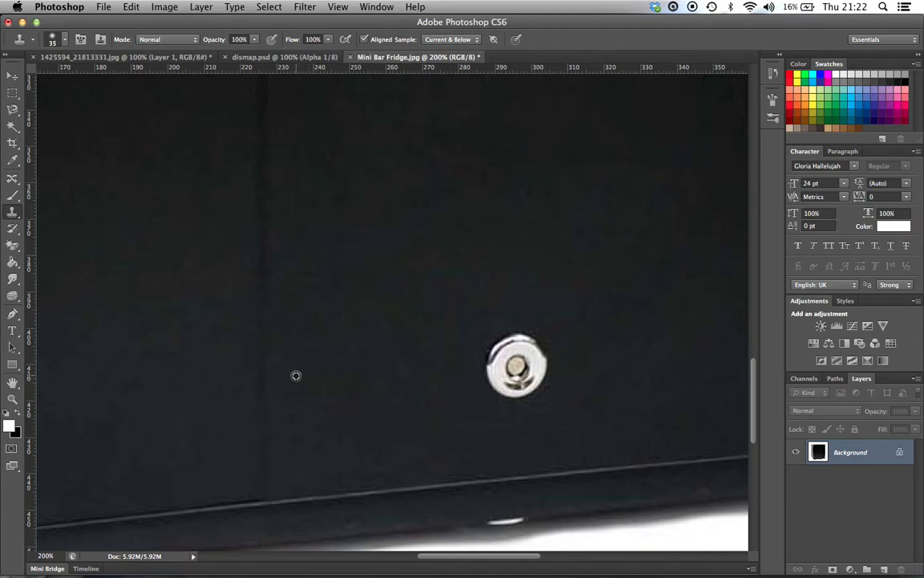
{"action": "left_click", "coordinate": [291, 373], "text": "alt"}
{"action": "mouse_move", "coordinate": [480, 345]}
{"action": "left_mouse_down"}
{"action": "mouse_move", "coordinate": [556, 342]}
{"action": "mouse_move", "coordinate": [498, 340]}
{"action": "mouse_move", "coordinate": [548, 336]}
{"action": "mouse_move", "coordinate": [476, 365]}
{"action": "mouse_move", "coordinate": [560, 355]}
{"action": "mouse_move", "coordinate": [489, 383]}
{"action": "mouse_move", "coordinate": [553, 380]}
{"action": "left_mouse_up"}
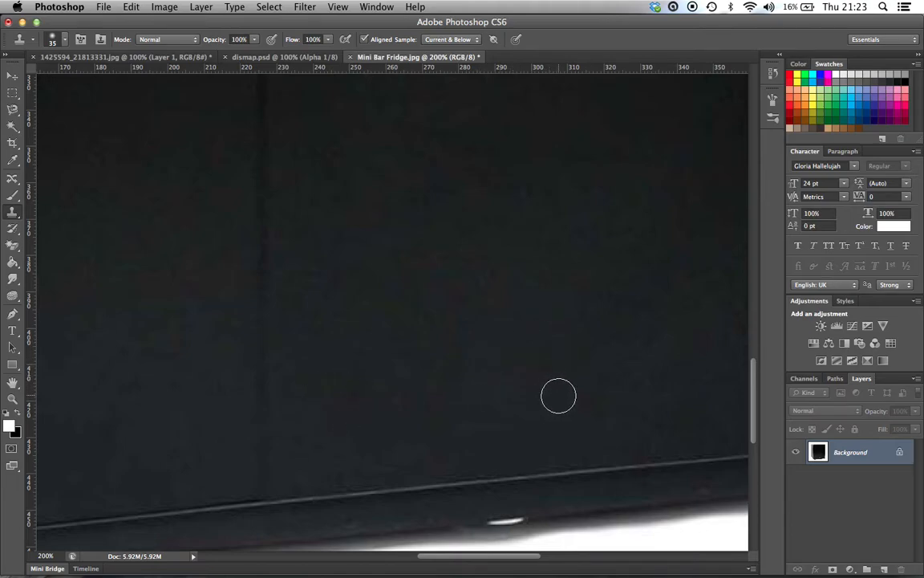
{"action": "key", "text": "super+minus"}
{"action": "key", "text": "super+minus"}
{"action": "key", "text": "super+minus"}
{"action": "key", "text": "super+minus"}
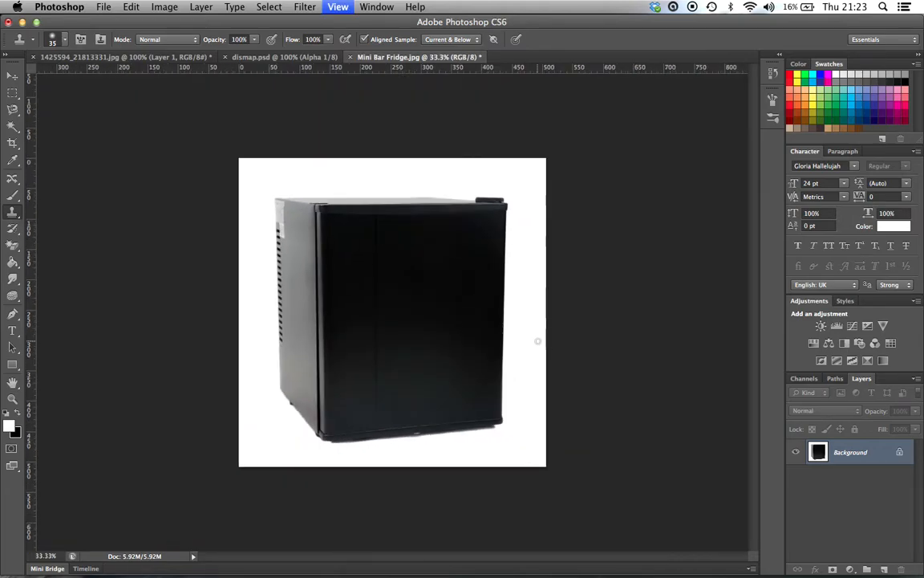
{"action": "key", "text": "v"}
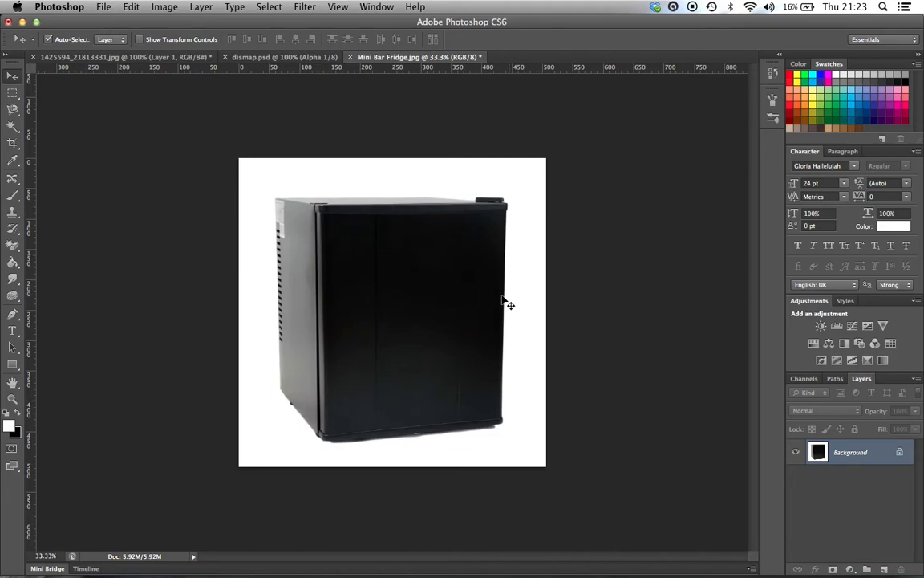
Step: Look at the Jägermeister logo artwork in Illustrator and return to Photoshop
{"action": "mouse_move", "coordinate": [507, 574]}
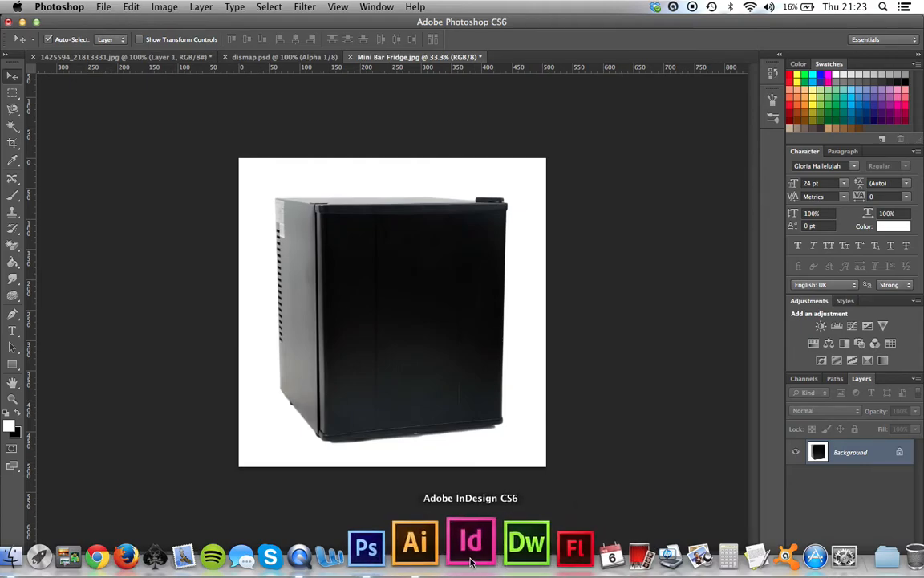
{"action": "left_click", "coordinate": [442, 556]}
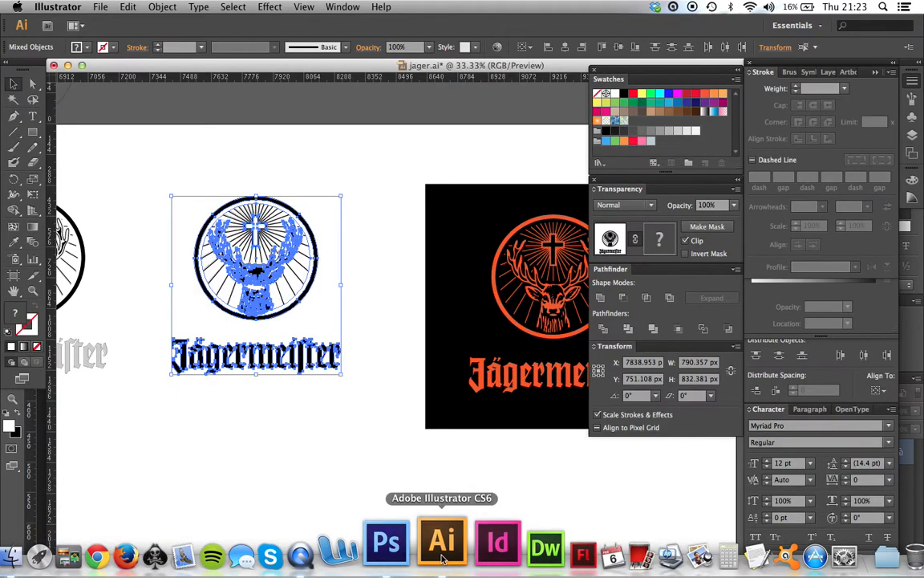
{"action": "left_click", "coordinate": [386, 546]}
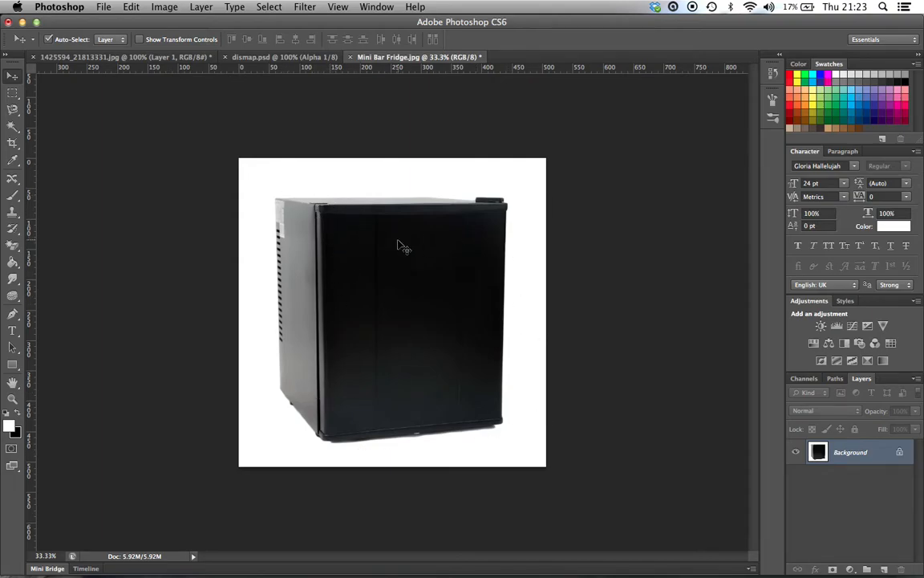
Step: Draw a white rectangle about 271 × 1101 px over the fridge's side panel and convert it to a smart object
{"action": "left_click", "coordinate": [13, 366]}
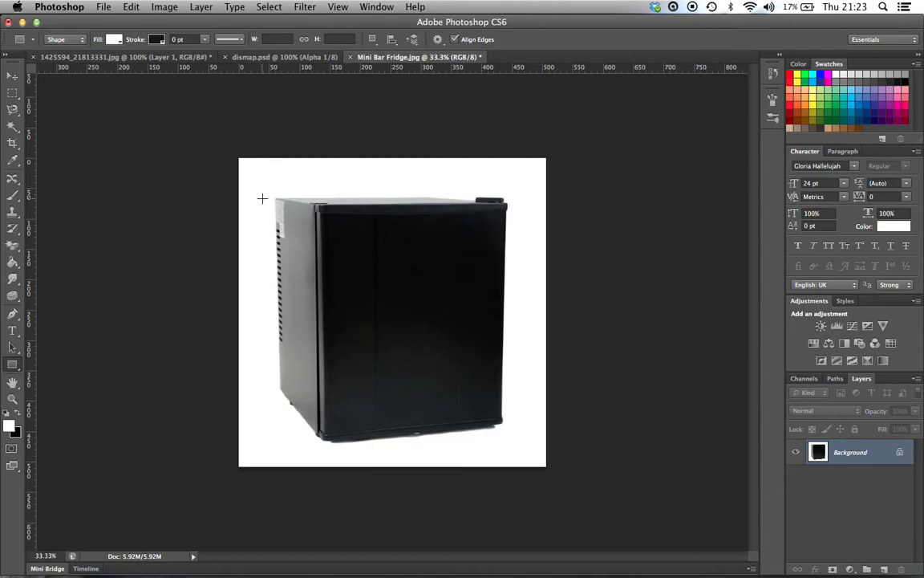
{"action": "mouse_move", "coordinate": [258, 199]}
{"action": "left_mouse_down"}
{"action": "mouse_move", "coordinate": [333, 364]}
{"action": "mouse_move", "coordinate": [318, 434]}
{"action": "mouse_move", "coordinate": [318, 377]}
{"action": "mouse_move", "coordinate": [317, 434]}
{"action": "left_mouse_up"}
{"action": "right_click", "coordinate": [858, 455]}
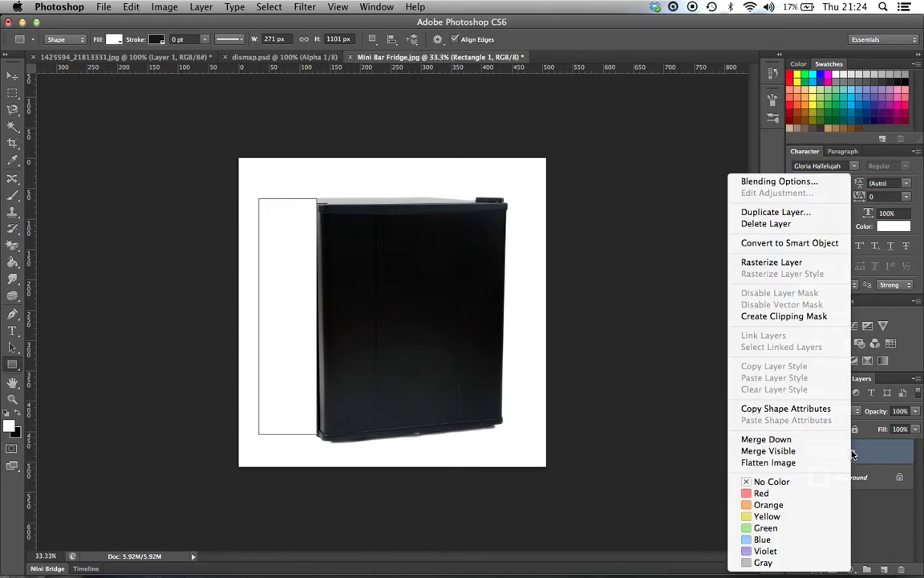
{"action": "left_click", "coordinate": [801, 243]}
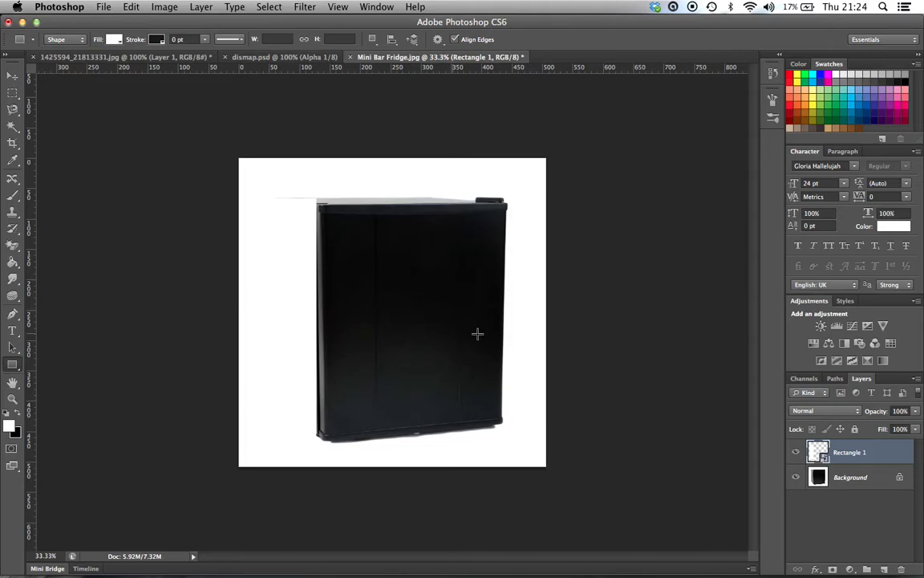
Step: Distort the white rectangle so its four corners match the corners of the fridge's side panel, and apply the transform
{"action": "left_click", "coordinate": [138, 8]}
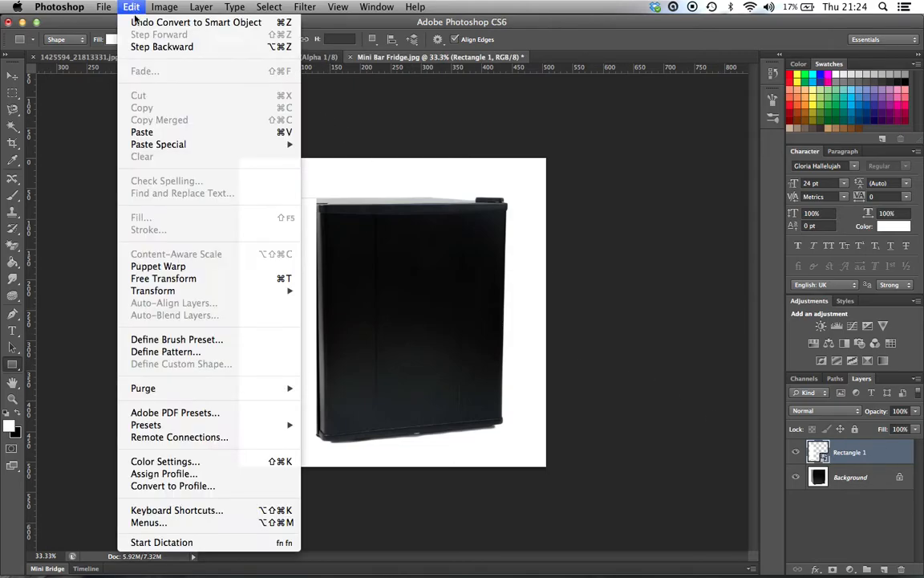
{"action": "mouse_move", "coordinate": [240, 290]}
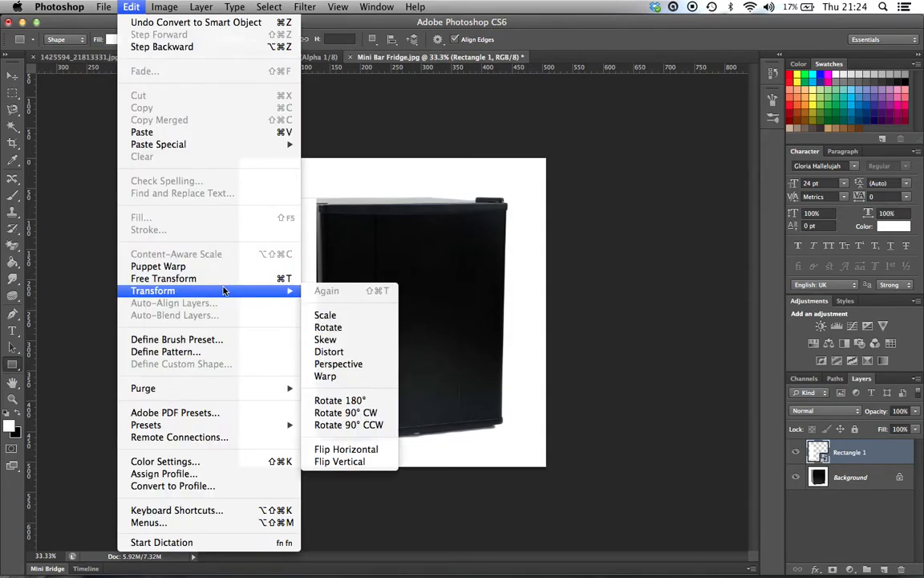
{"action": "left_click", "coordinate": [347, 353]}
{"action": "left_click_drag", "start_coordinate": [317, 200], "coordinate": [315, 203]}
{"action": "left_click_drag", "start_coordinate": [258, 199], "coordinate": [275, 198]}
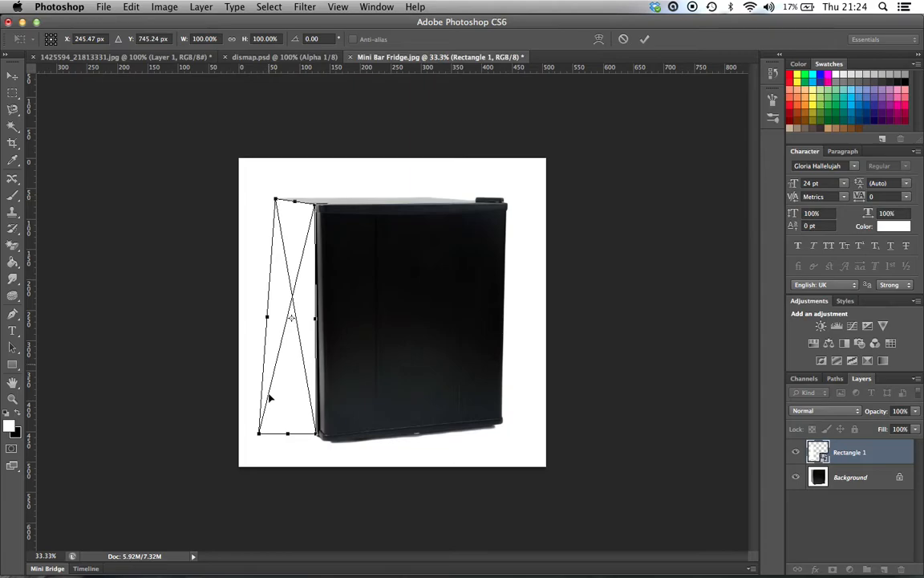
{"action": "left_click_drag", "start_coordinate": [260, 431], "coordinate": [278, 390]}
{"action": "left_click_drag", "start_coordinate": [318, 439], "coordinate": [321, 440]}
{"action": "key", "text": "Return"}
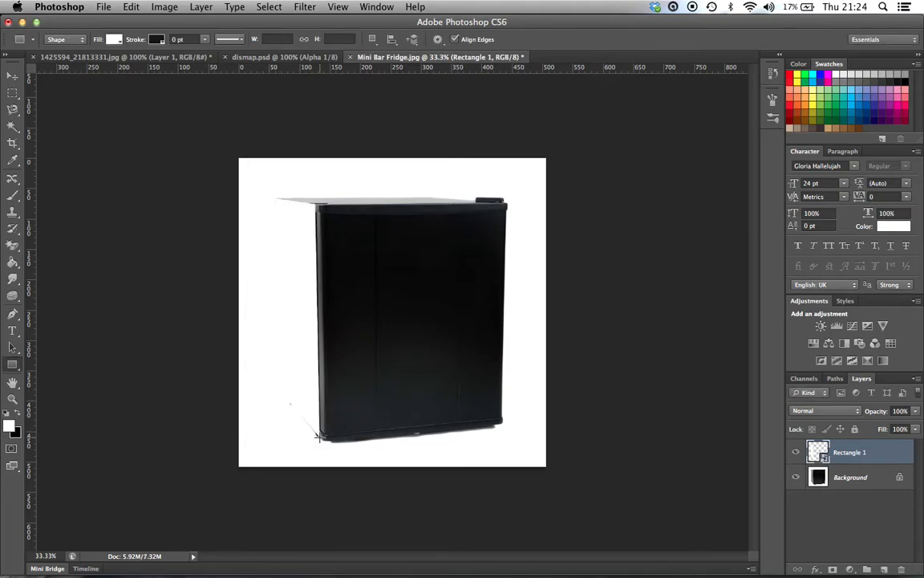
{"action": "key", "text": "v"}
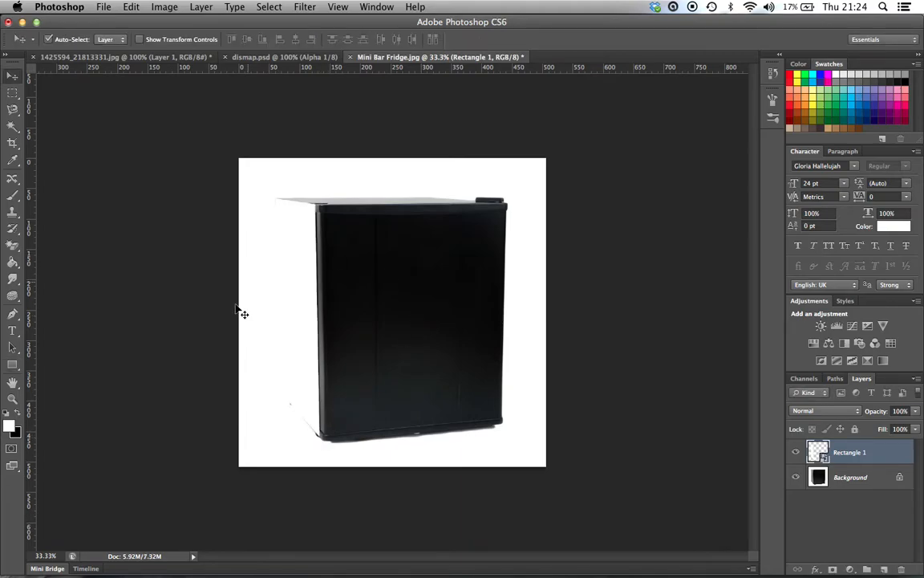
Step: Check that the black Jägermeister logo is selected in Illustrator's jager.ai document, and return to the fridge image in Photoshop
{"action": "mouse_move", "coordinate": [463, 575]}
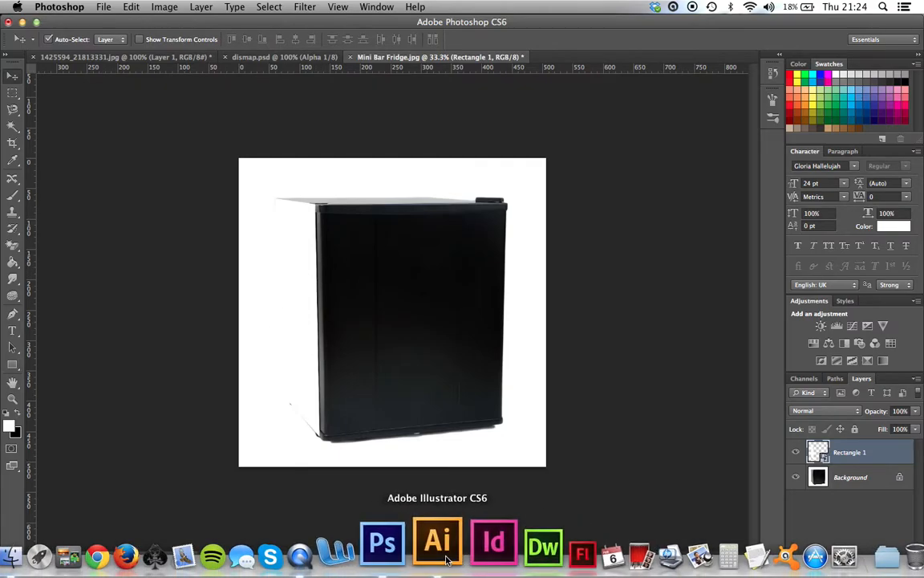
{"action": "left_click", "coordinate": [447, 559]}
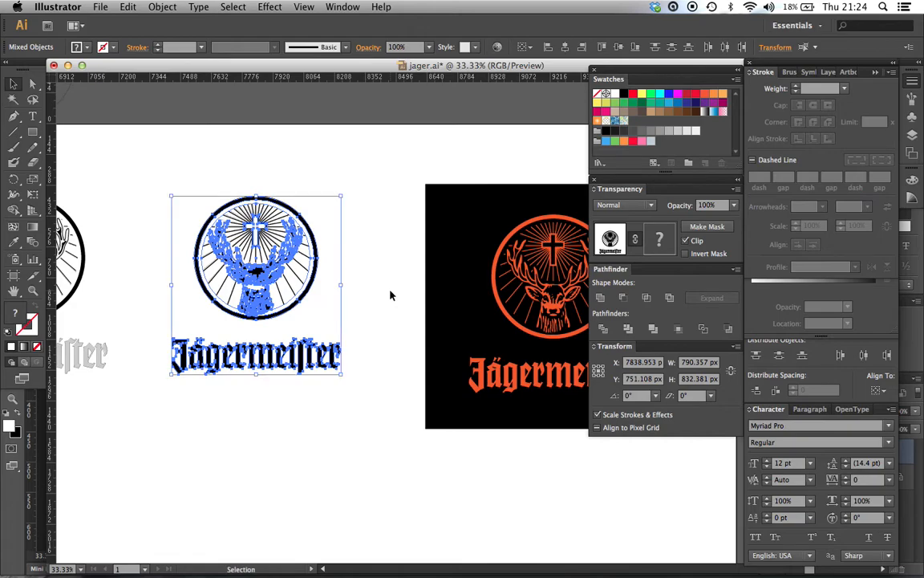
{"action": "mouse_move", "coordinate": [285, 575]}
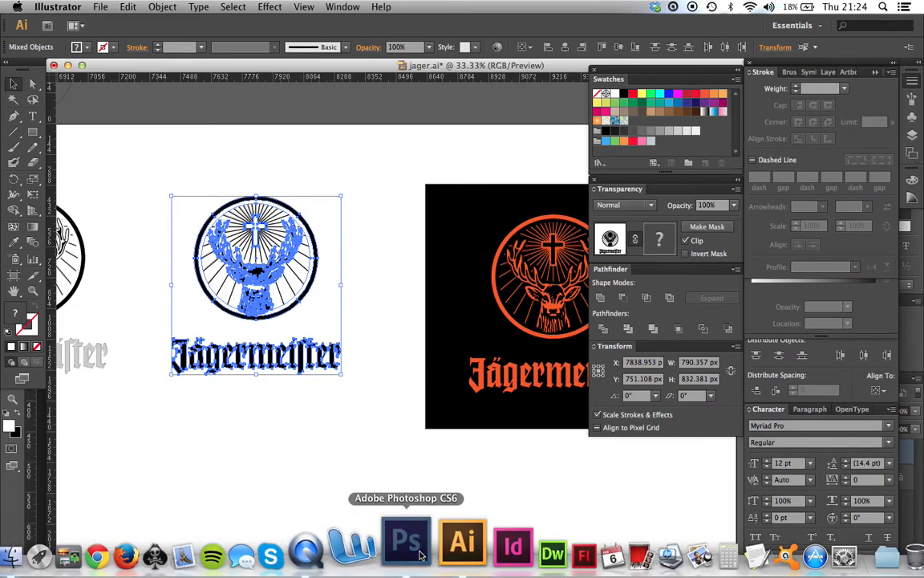
{"action": "left_click", "coordinate": [407, 554]}
Step: Open the Rectangle 1 smart object's contents and erase the rasterized shape's white fill with the Magic Eraser
{"action": "double_click", "coordinate": [820, 452]}
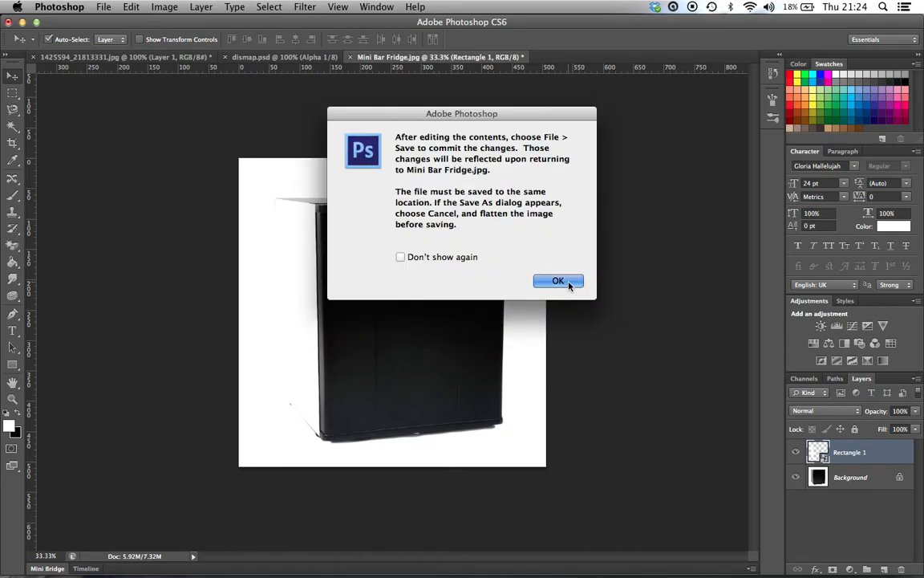
{"action": "left_click", "coordinate": [558, 281]}
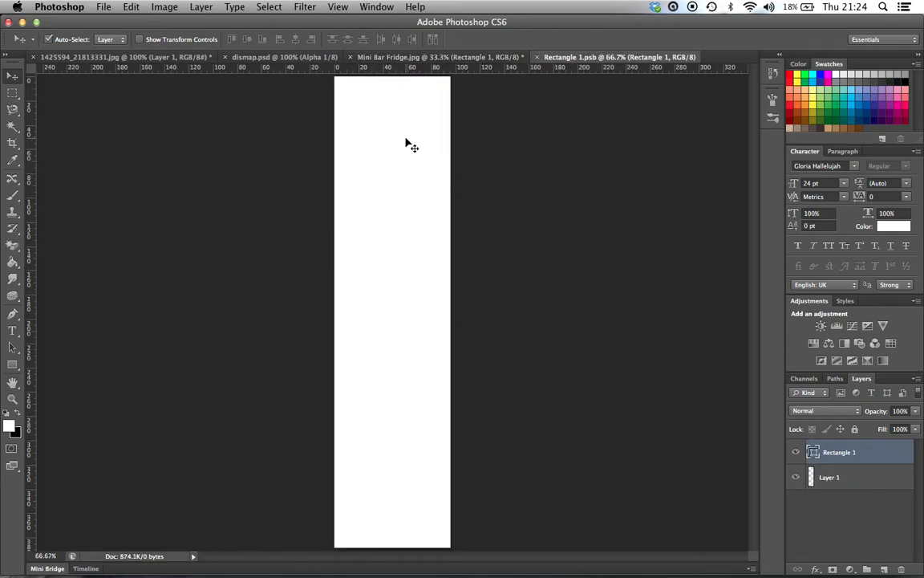
{"action": "left_click", "coordinate": [12, 244]}
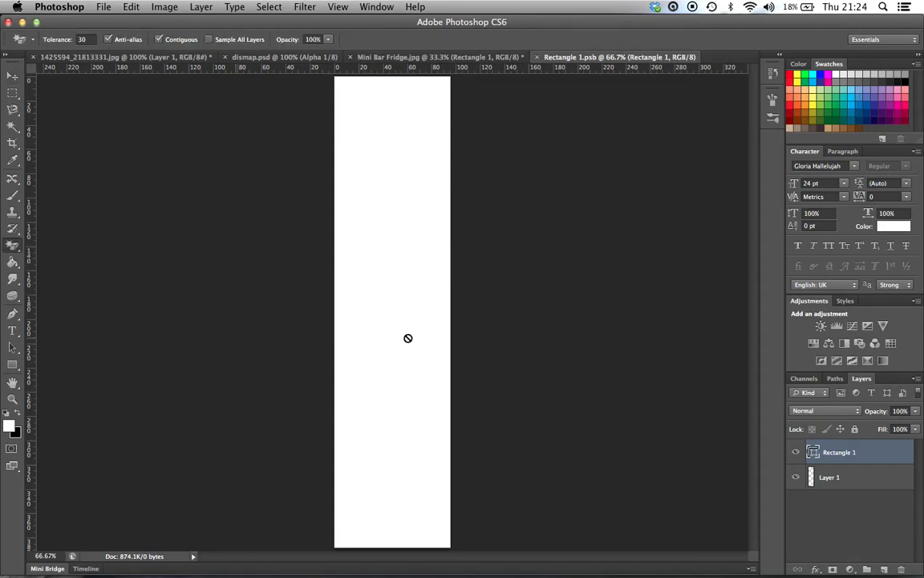
{"action": "left_click", "coordinate": [384, 290]}
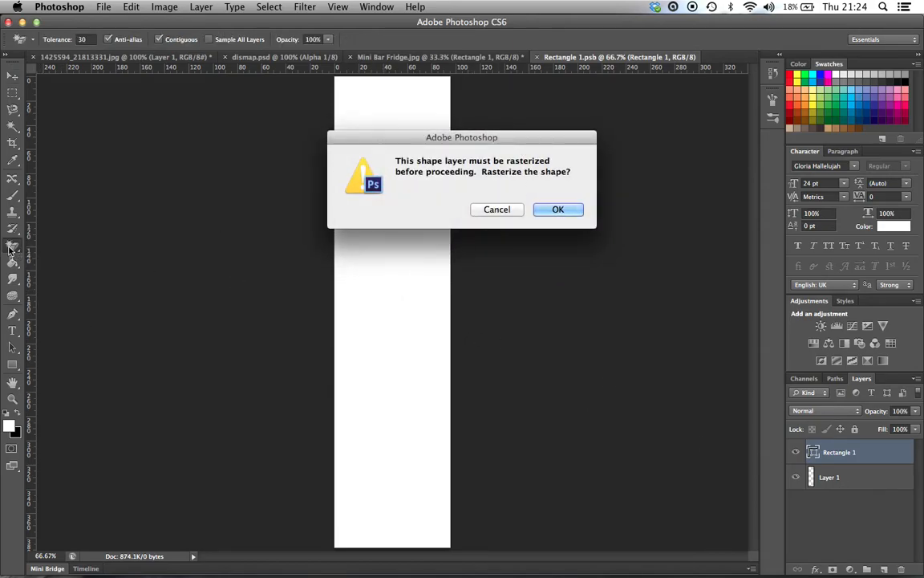
{"action": "left_click", "coordinate": [558, 208]}
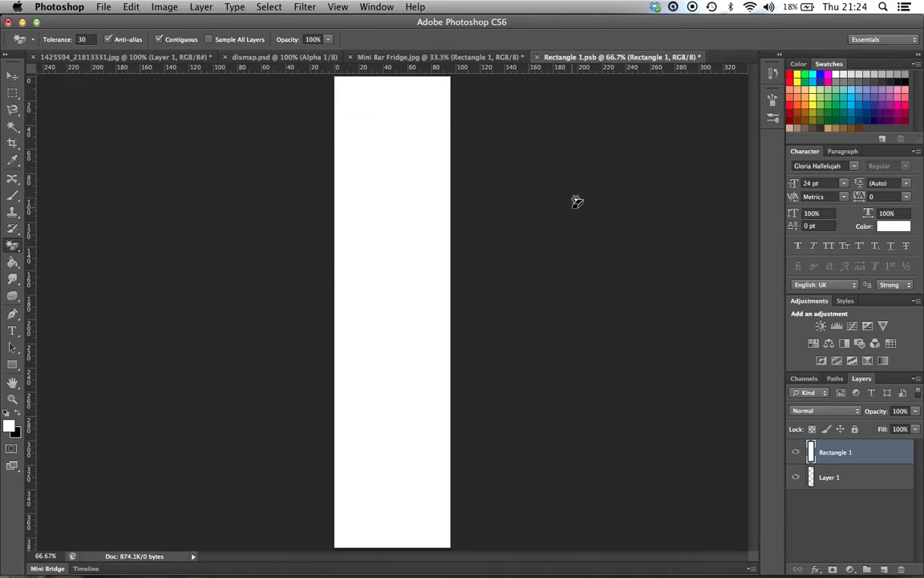
{"action": "left_click", "coordinate": [418, 249]}
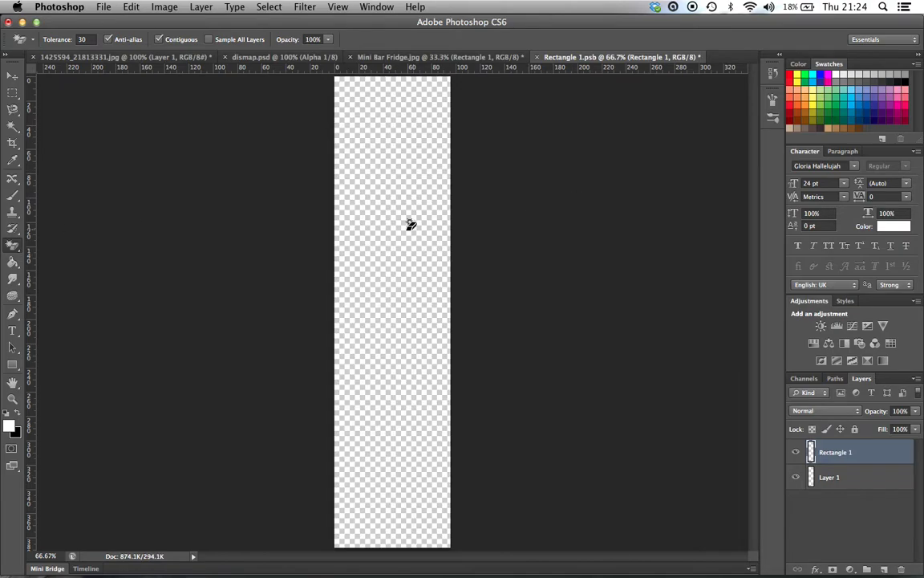
Step: Paste the Jägermeister logo as pixels into the smart object and enlarge it so the stag emblem overflows the narrow canvas
{"action": "key", "text": "v"}
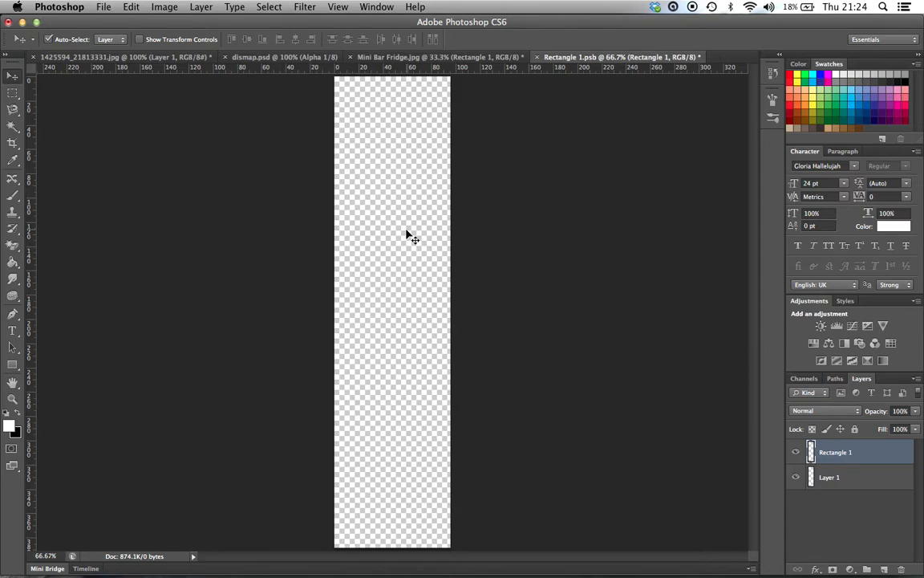
{"action": "key", "text": "super+v"}
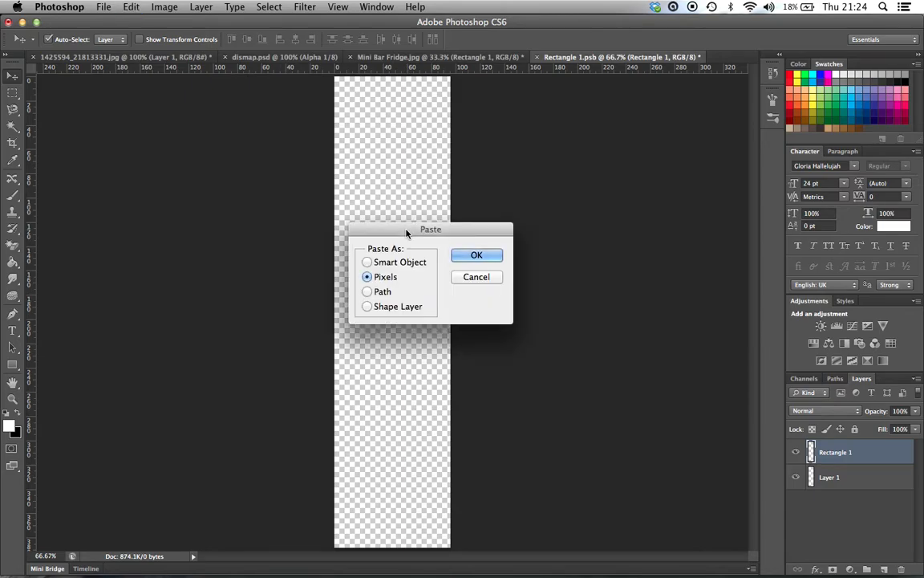
{"action": "left_click", "coordinate": [476, 255]}
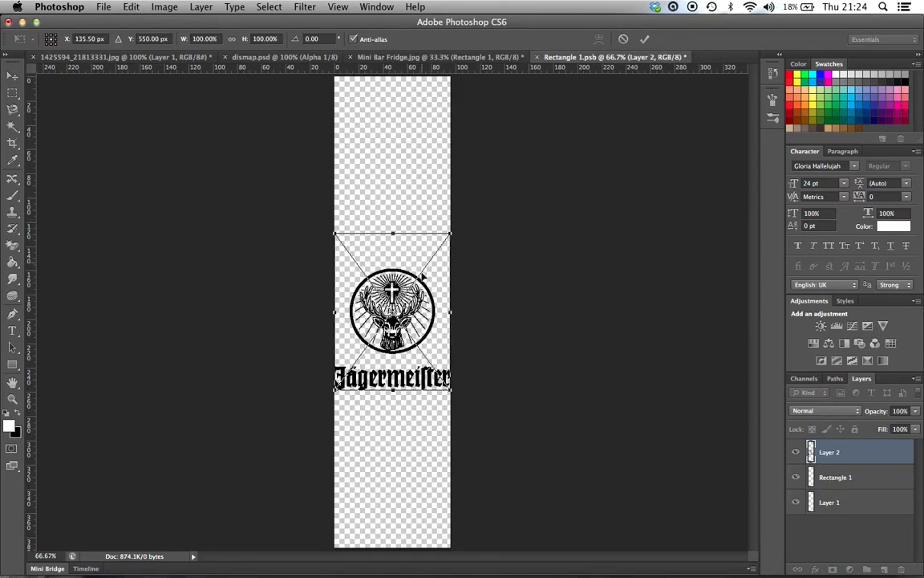
{"action": "left_click_drag", "start_coordinate": [451, 235], "coordinate": [584, 56]}
{"action": "left_click_drag", "start_coordinate": [371, 210], "coordinate": [291, 170]}
{"action": "left_click_drag", "start_coordinate": [347, 167], "coordinate": [405, 260]}
{"action": "left_click_drag", "start_coordinate": [564, 104], "coordinate": [642, 61]}
{"action": "key", "text": "Return"}
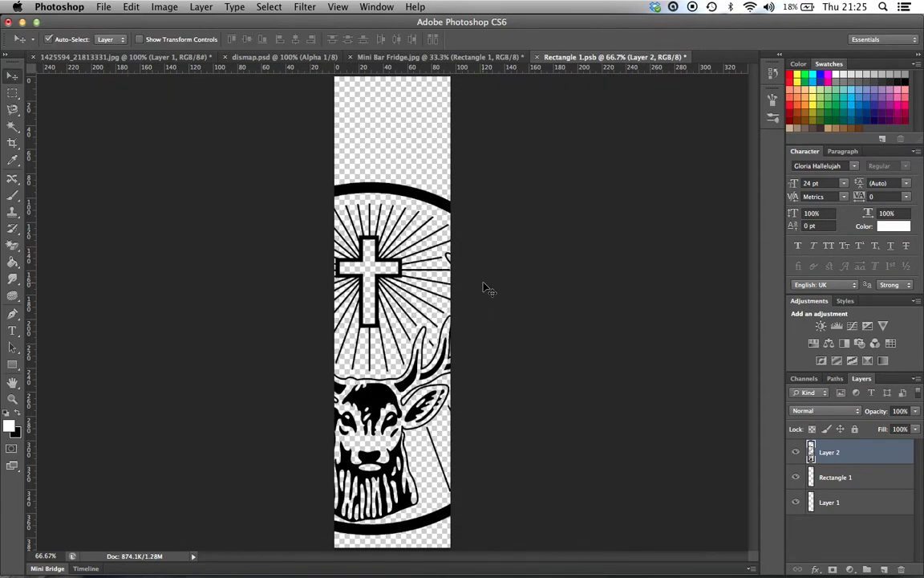
Step: Reposition the enlarged logo so its circular stag emblem sits vertically centred in the canvas, cropping out the lettering
{"action": "left_click_drag", "start_coordinate": [433, 195], "coordinate": [427, 138]}
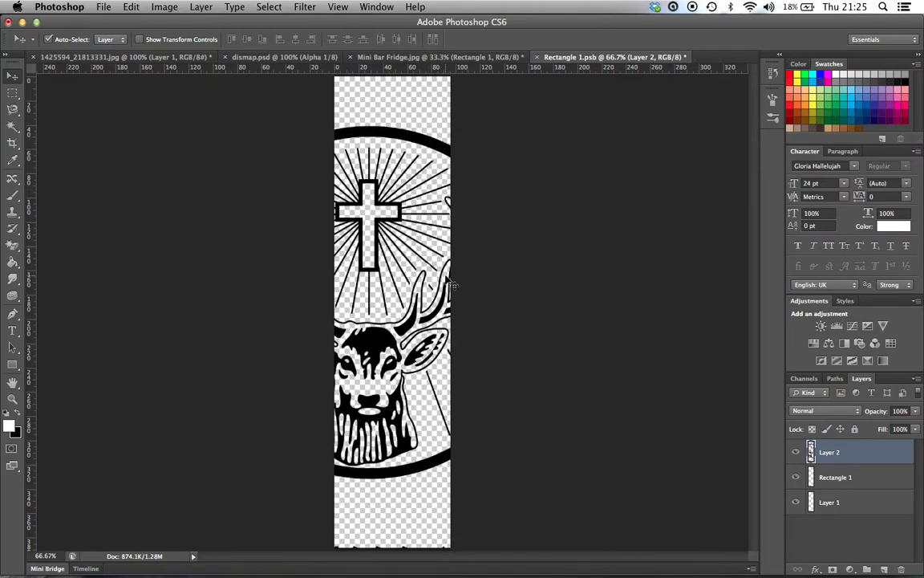
{"action": "key", "text": "Down"}
{"action": "key", "text": "Down"}
{"action": "key", "text": "Down"}
{"action": "key", "text": "Down"}
Step: Apply an orange Color Overlay at 100% opacity to the logo layer and return to the Mini Bar Fridge.jpg image
{"action": "right_click", "coordinate": [855, 454]}
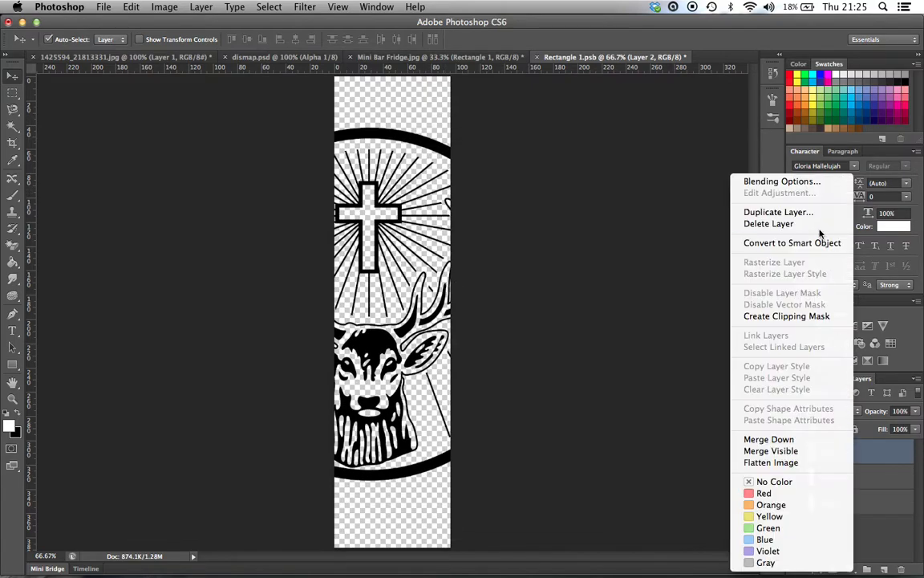
{"action": "left_click", "coordinate": [734, 181]}
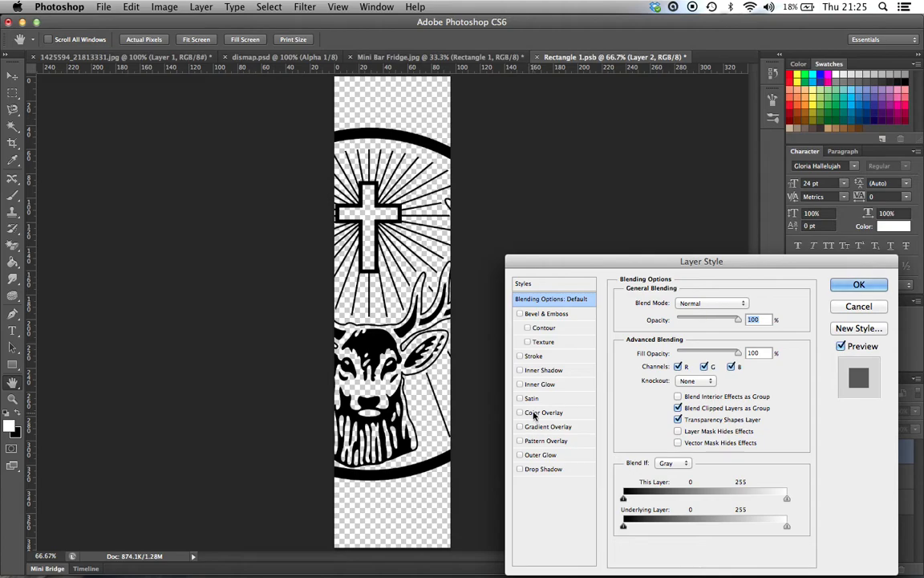
{"action": "left_click", "coordinate": [534, 416]}
{"action": "left_click", "coordinate": [749, 302]}
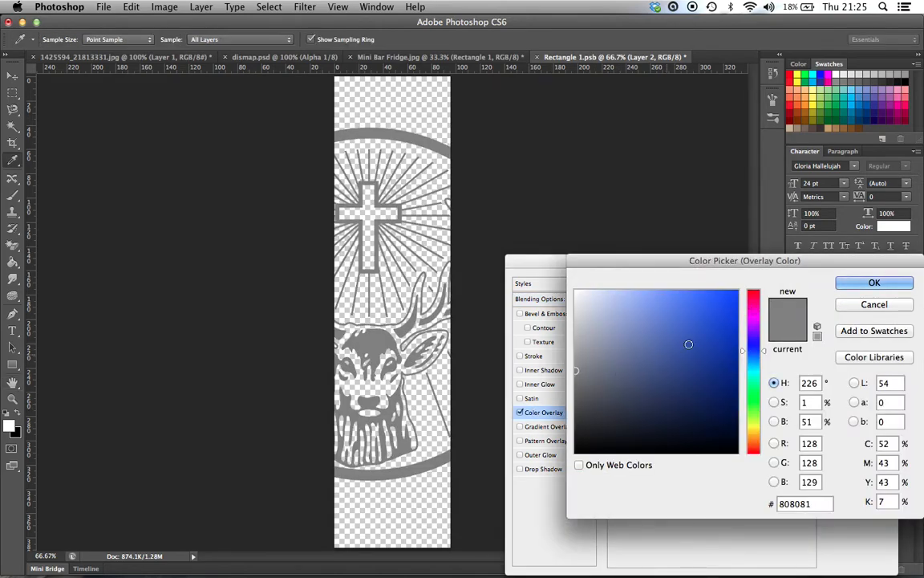
{"action": "left_click", "coordinate": [754, 434]}
{"action": "left_click_drag", "start_coordinate": [715, 405], "coordinate": [749, 275]}
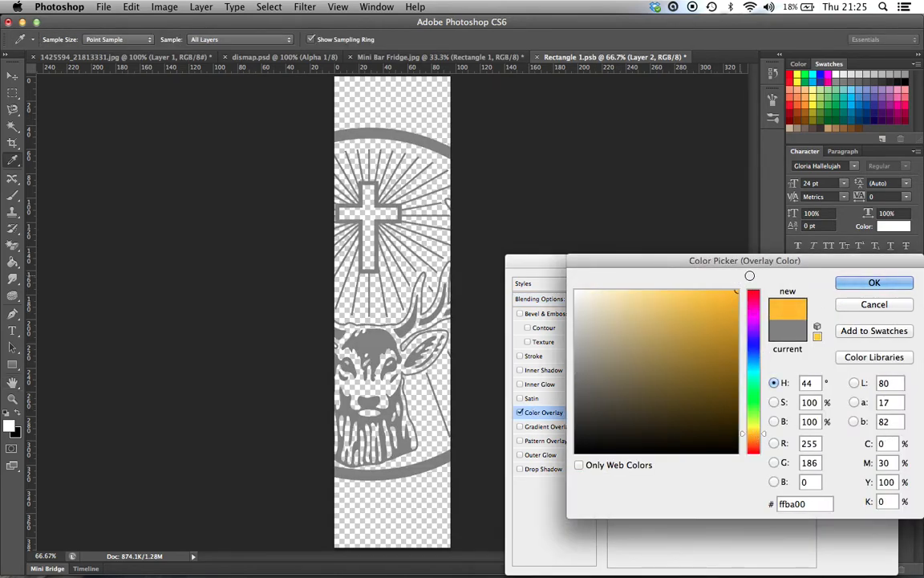
{"action": "left_click", "coordinate": [755, 440]}
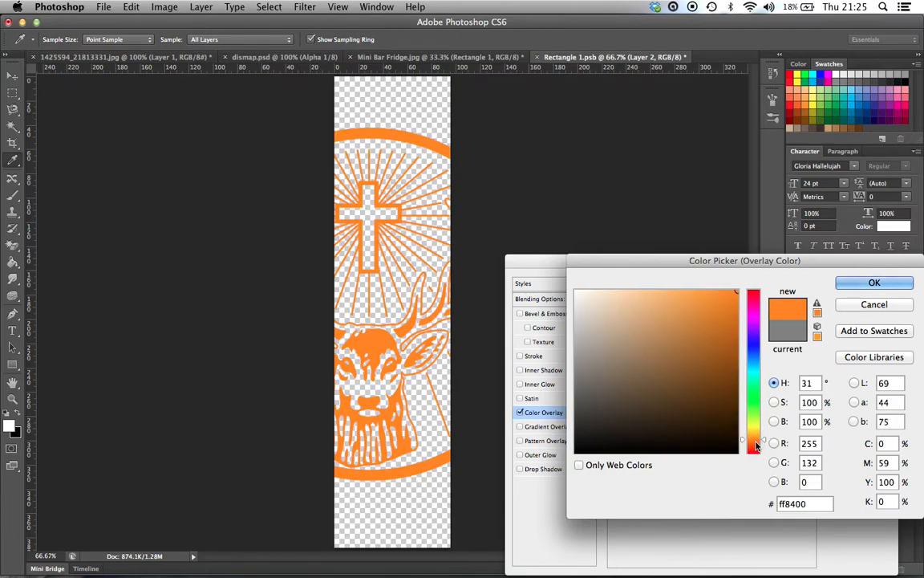
{"action": "left_click", "coordinate": [755, 446]}
{"action": "left_click", "coordinate": [873, 283]}
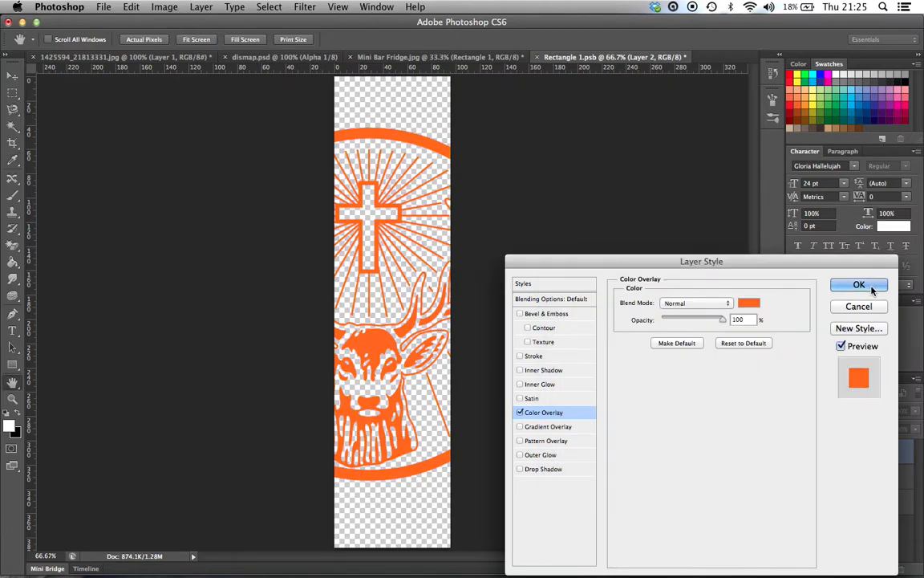
{"action": "left_click", "coordinate": [873, 289]}
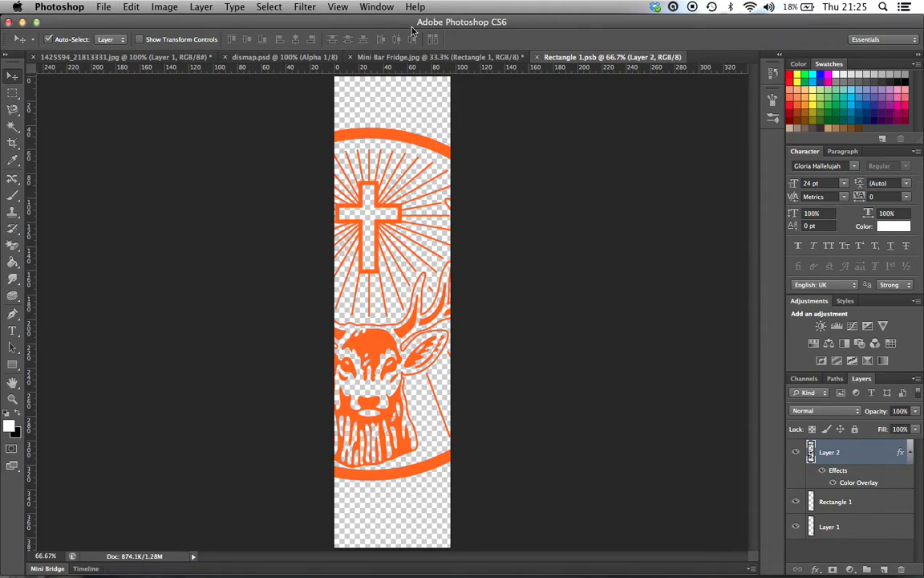
{"action": "left_click", "coordinate": [386, 58]}
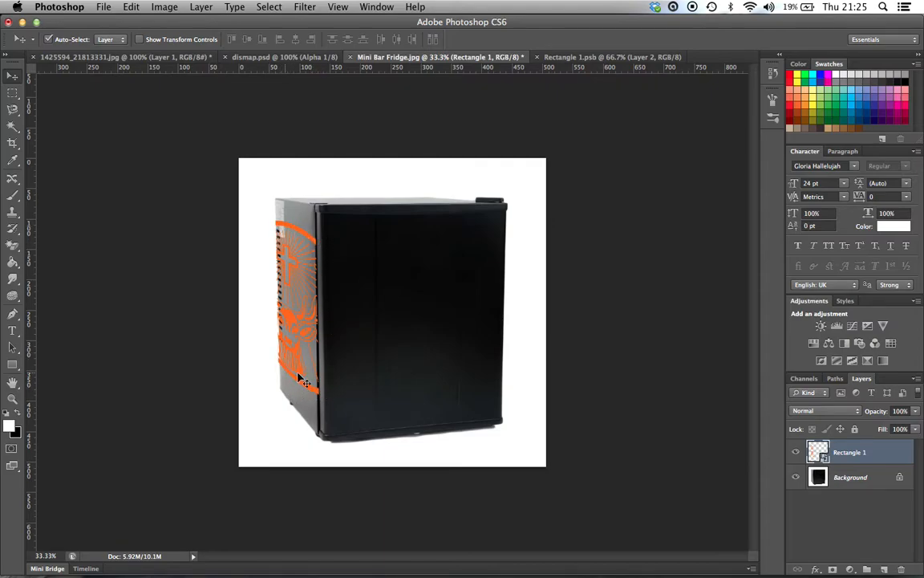
Step: Fill a new layer beneath the logo in the Rectangle 1 smart object with black, and return to the fridge image
{"action": "left_click", "coordinate": [561, 57]}
{"action": "left_click", "coordinate": [850, 507]}
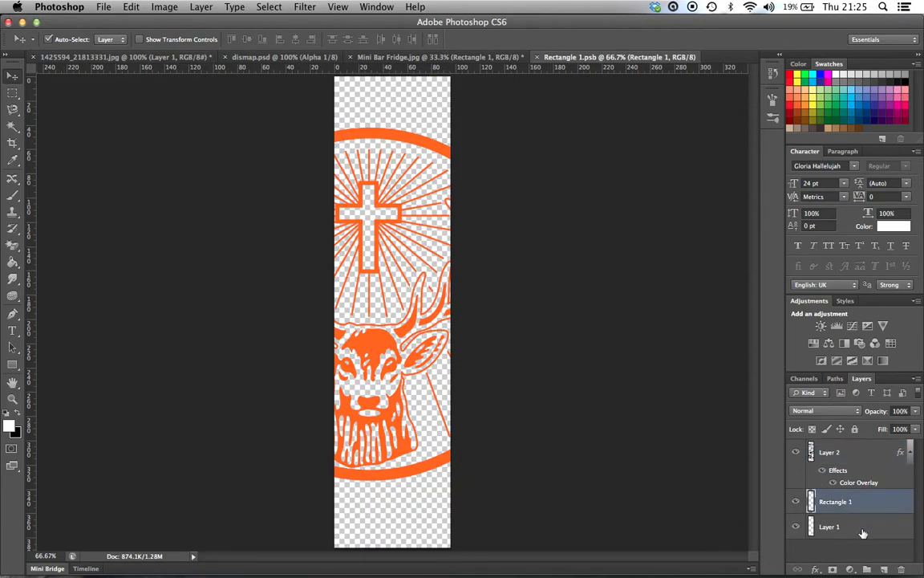
{"action": "key", "text": "super+alt+shift+n"}
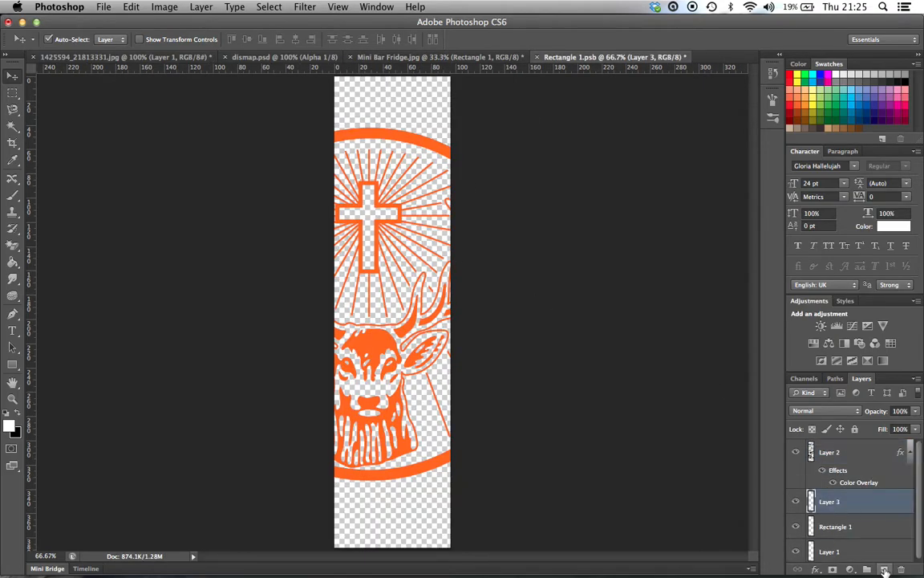
{"action": "left_click", "coordinate": [17, 413]}
{"action": "left_click", "coordinate": [12, 261]}
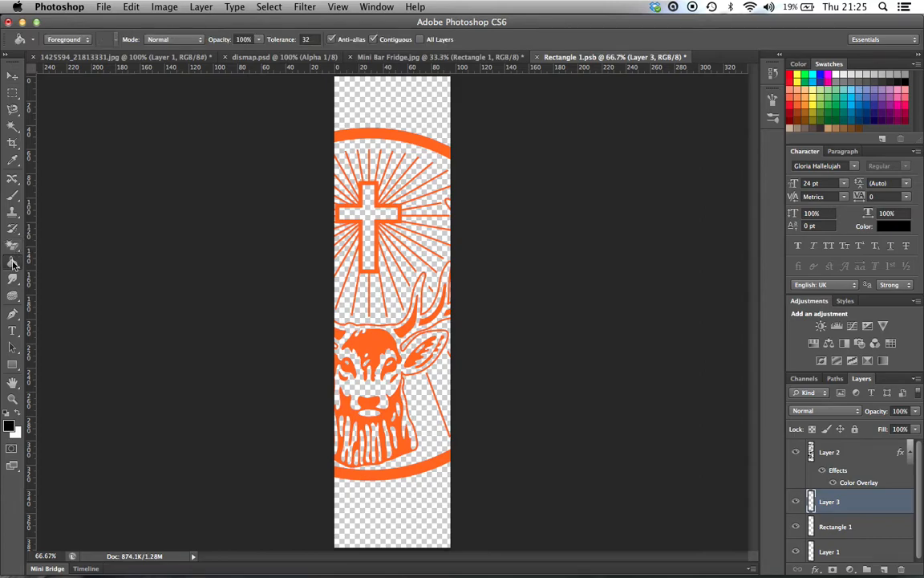
{"action": "left_click", "coordinate": [392, 124]}
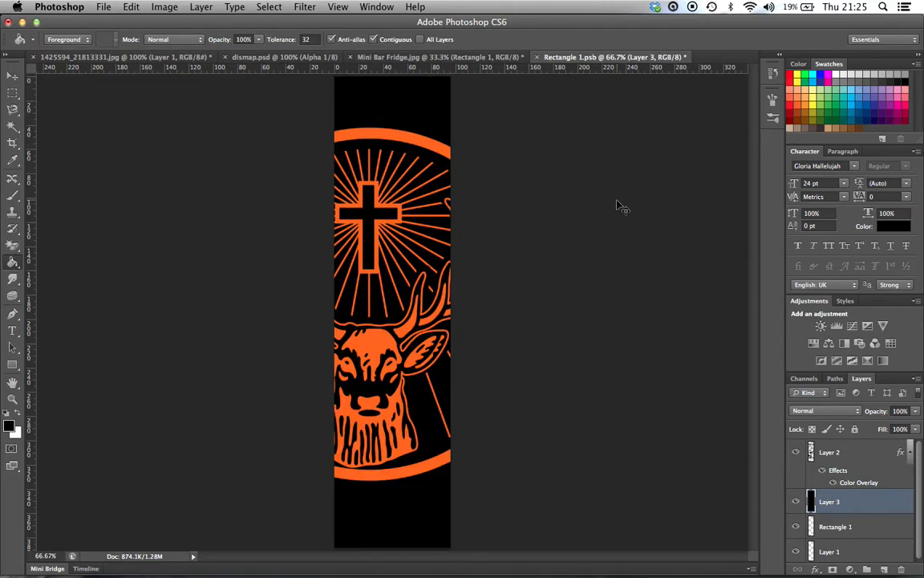
{"action": "left_click", "coordinate": [418, 58]}
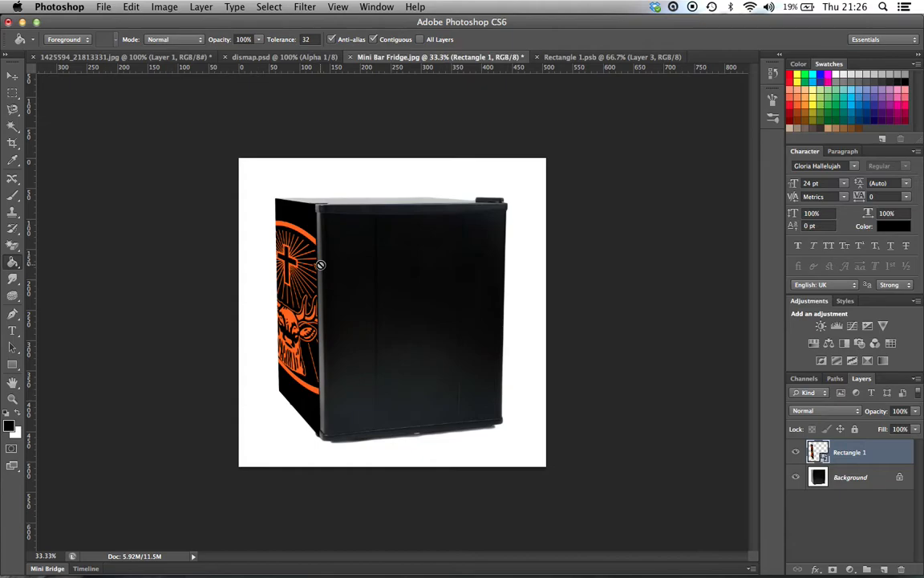
Step: Try copying the fridge's front door from the Background layer onto its own layer with a Magic Wand selection, and delete the copy
{"action": "key", "text": "v"}
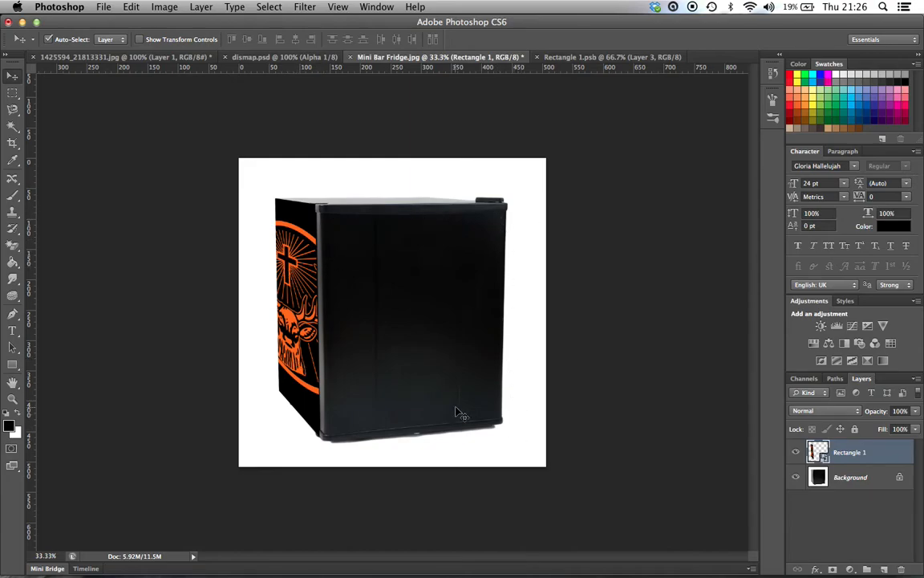
{"action": "left_click", "coordinate": [12, 127]}
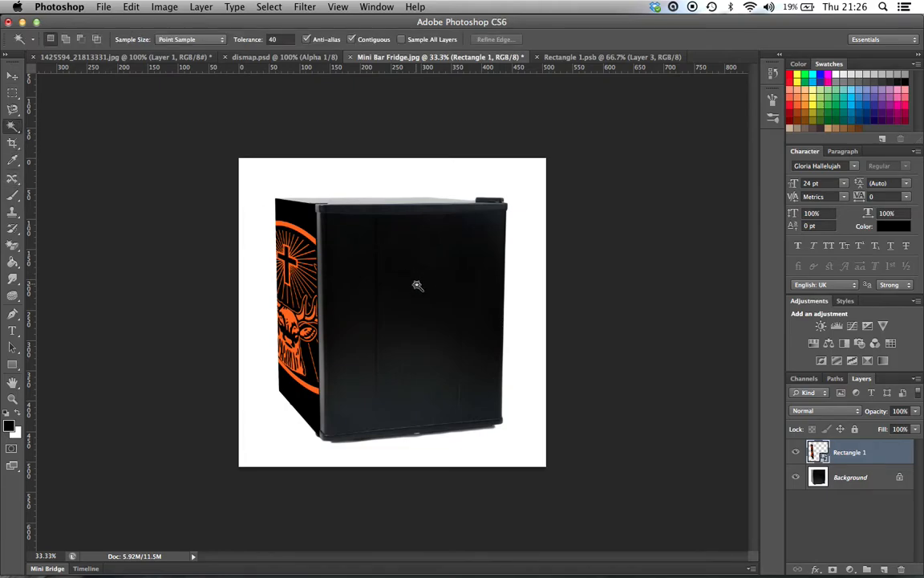
{"action": "left_click", "coordinate": [851, 477]}
{"action": "left_click", "coordinate": [421, 276]}
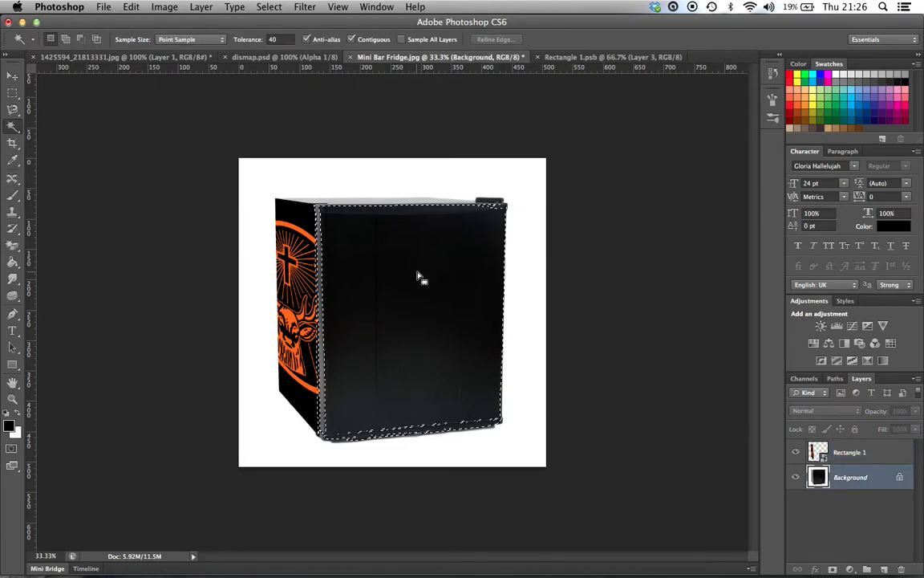
{"action": "right_click", "coordinate": [393, 272]}
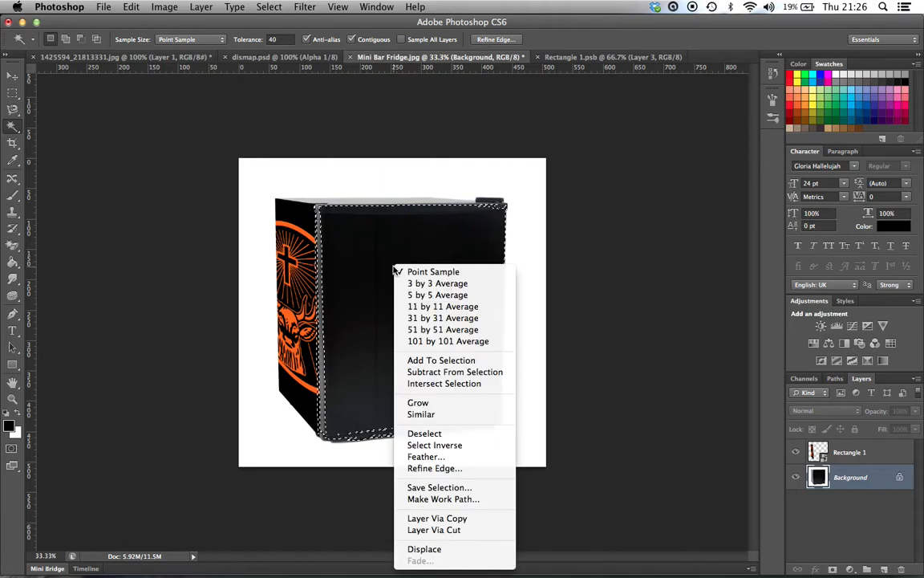
{"action": "left_click", "coordinate": [437, 518]}
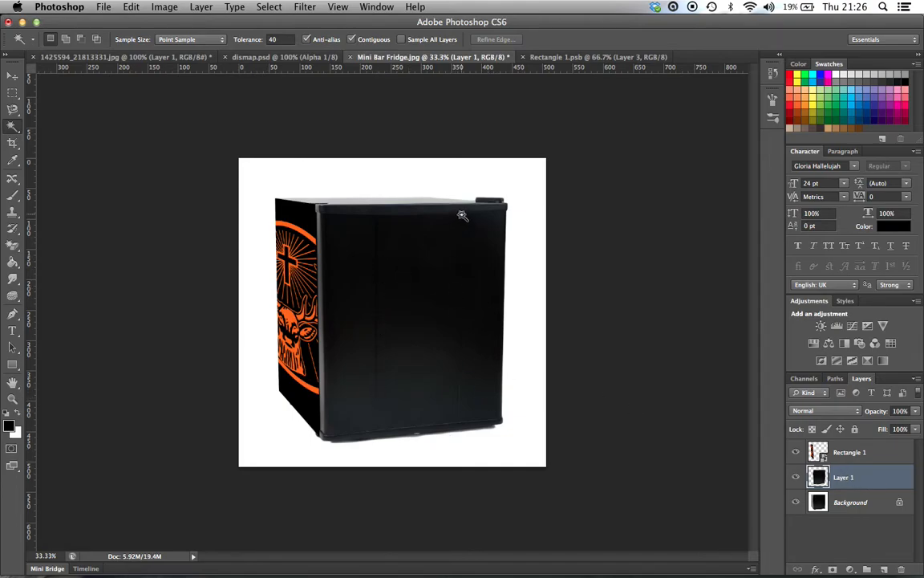
{"action": "left_click", "coordinate": [902, 568]}
{"action": "left_click", "coordinate": [567, 215]}
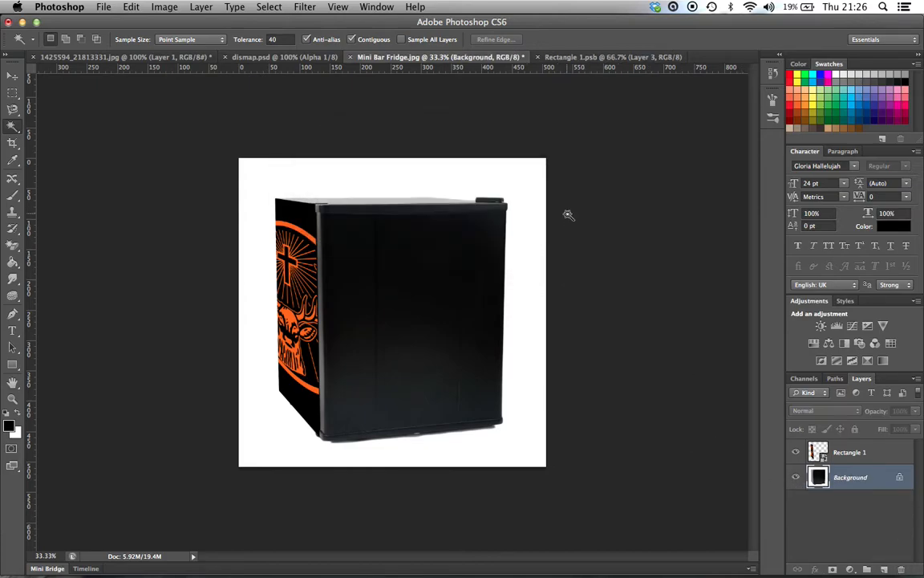
Step: Check the selected black Jägermeister logo in Illustrator's jager.ai, and paste it as pixels into the Photoshop fridge image
{"action": "left_click", "coordinate": [14, 90]}
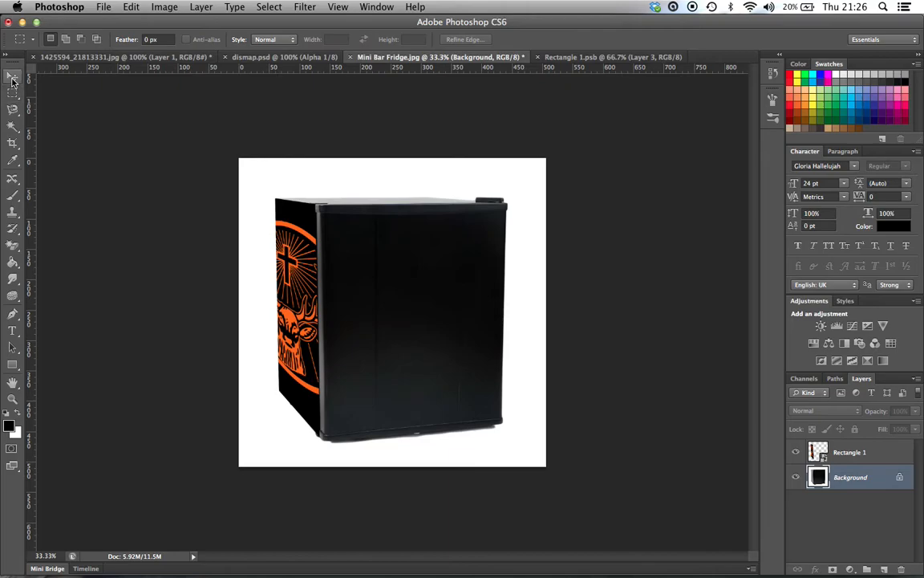
{"action": "left_click", "coordinate": [12, 76]}
{"action": "mouse_move", "coordinate": [571, 562]}
{"action": "left_click", "coordinate": [410, 547]}
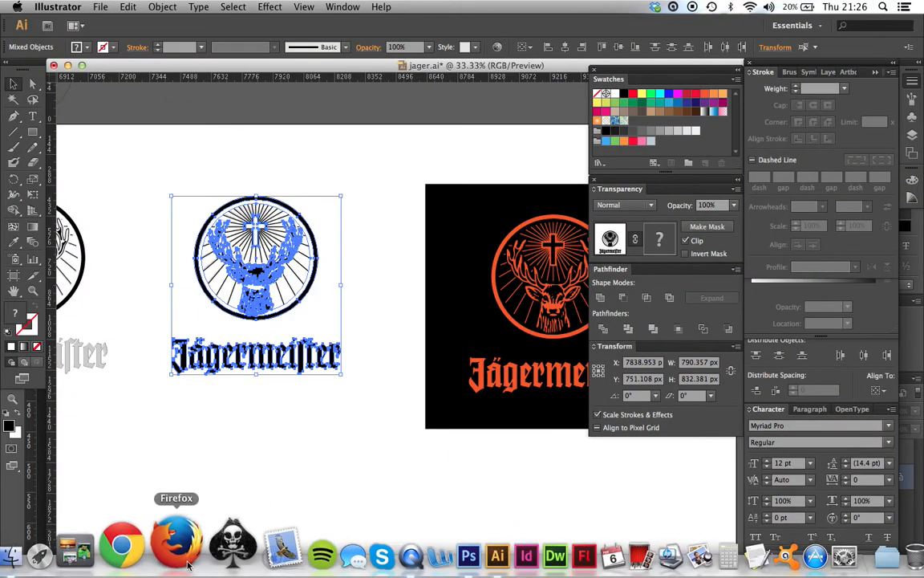
{"action": "left_click", "coordinate": [411, 546]}
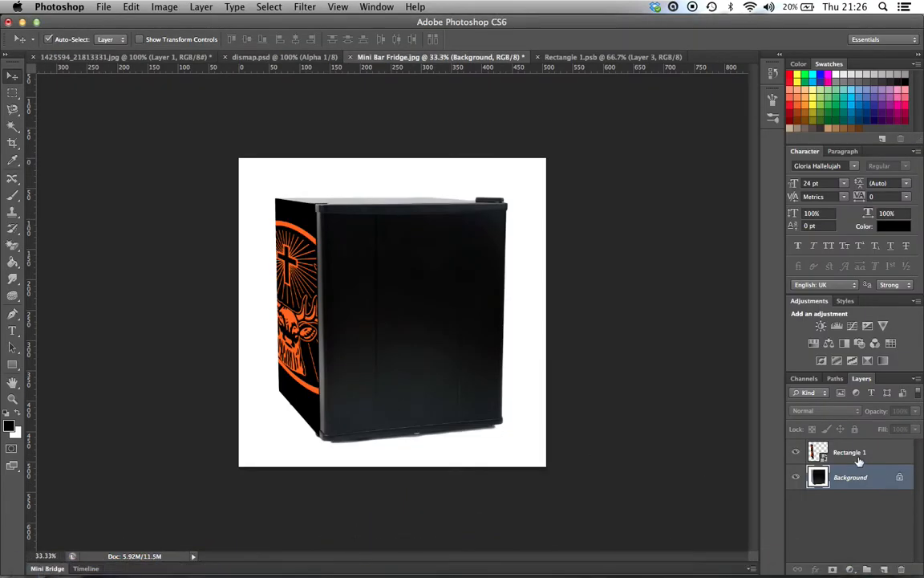
{"action": "key", "text": "super+v"}
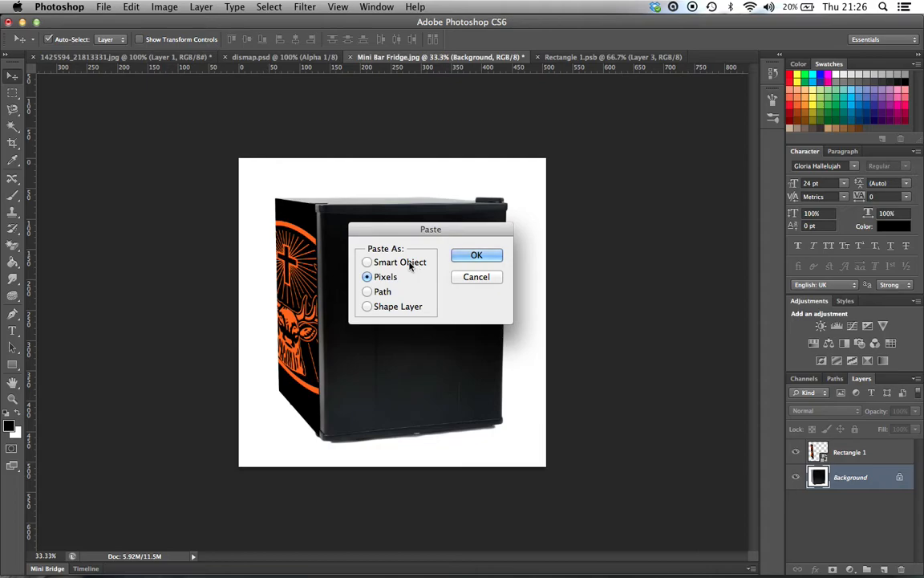
{"action": "left_click", "coordinate": [470, 257]}
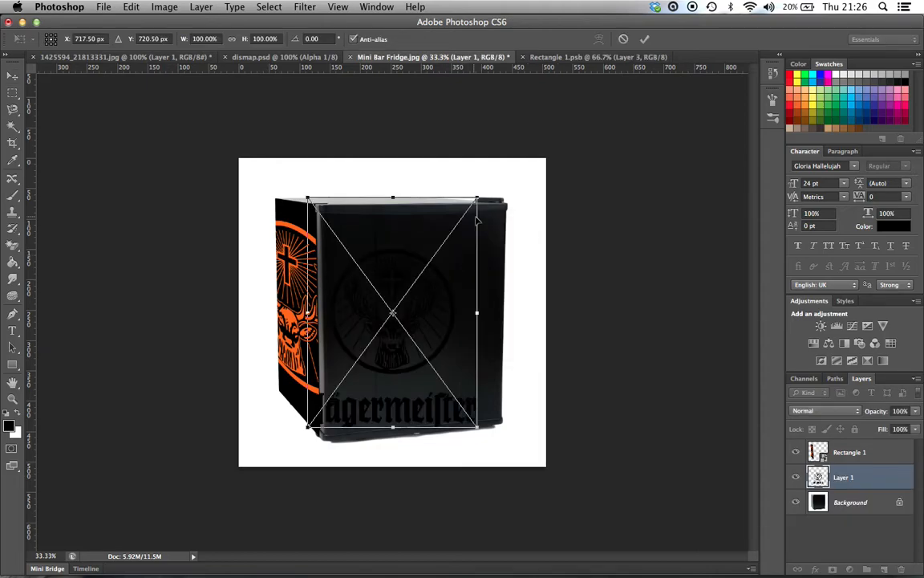
Step: Move the pasted logo onto the fridge's front door, scale it down to fit within the door, and nudge it to centre it
{"action": "left_click_drag", "start_coordinate": [444, 285], "coordinate": [476, 274]}
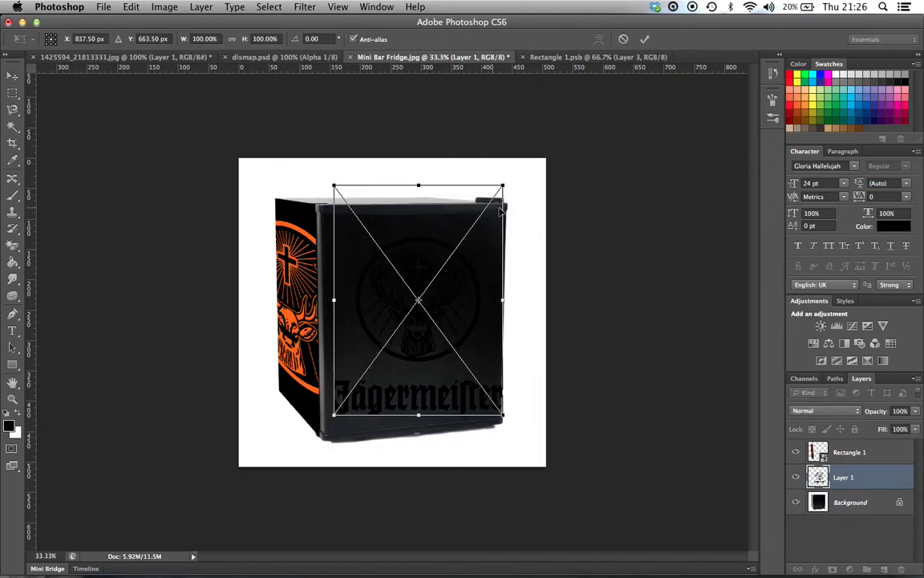
{"action": "left_click_drag", "start_coordinate": [508, 184], "coordinate": [493, 199]}
{"action": "key", "text": "Return"}
{"action": "key", "text": "Right"}
{"action": "key", "text": "Right"}
{"action": "key", "text": "Right"}
{"action": "key", "text": "Right"}
{"action": "key", "text": "Right"}
{"action": "key", "text": "Right"}
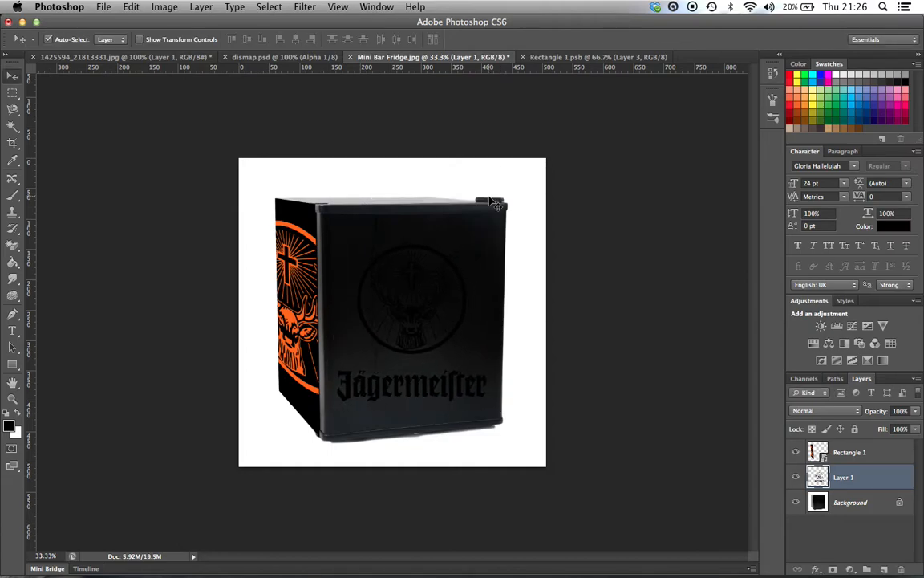
Step: Apply a Color Overlay to the front door logo layer, using the orange sampled from the logo on the fridge's side
{"action": "right_click", "coordinate": [868, 491]}
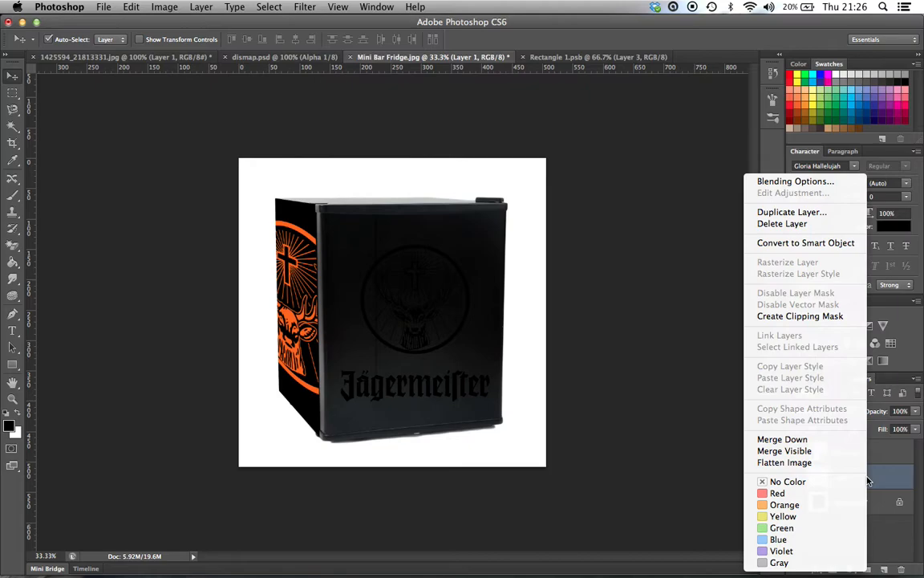
{"action": "left_click", "coordinate": [726, 181]}
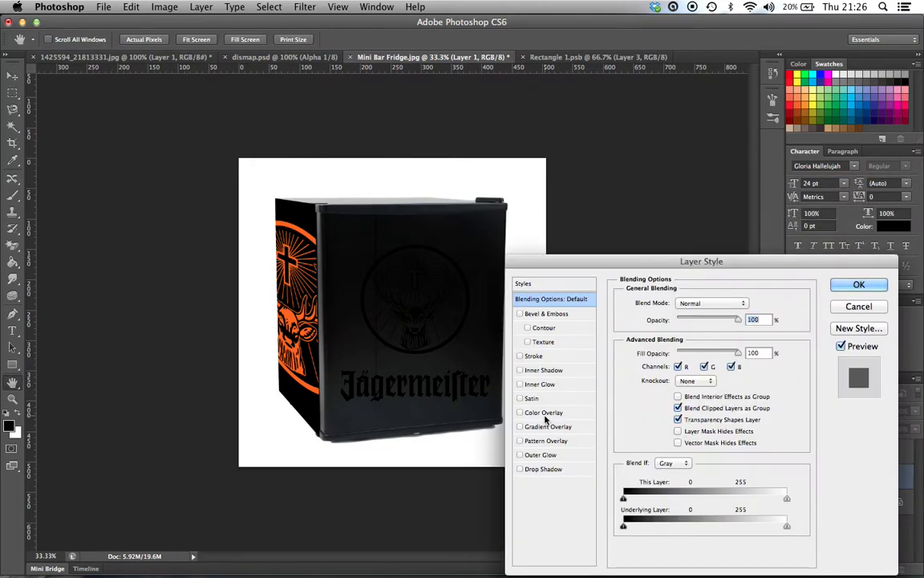
{"action": "left_click", "coordinate": [544, 411]}
{"action": "left_click", "coordinate": [746, 303]}
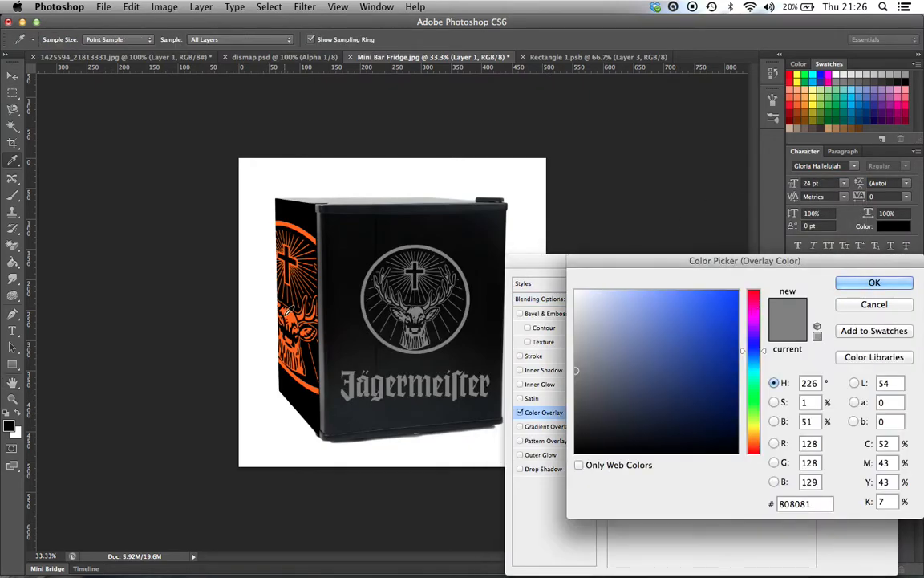
{"action": "left_click", "coordinate": [293, 315]}
{"action": "left_click", "coordinate": [880, 283]}
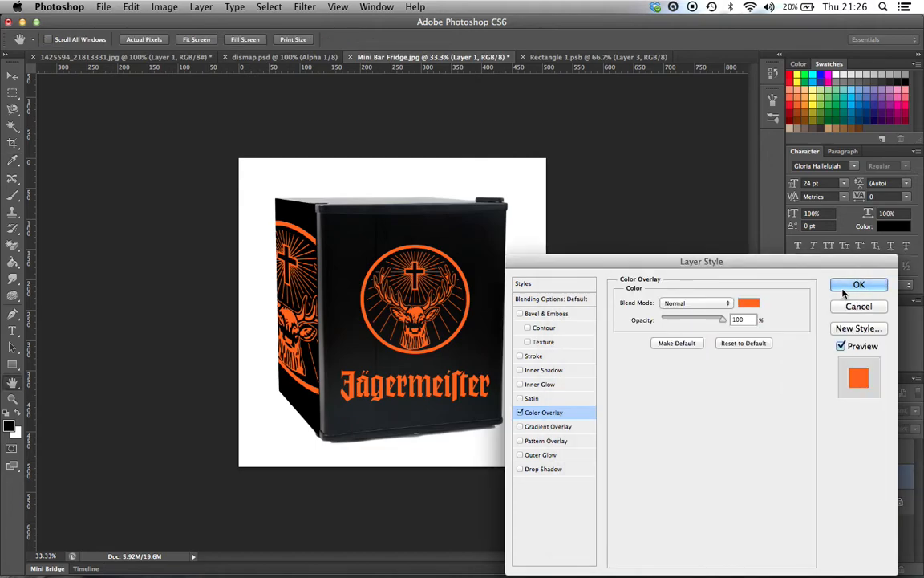
{"action": "left_click", "coordinate": [844, 285]}
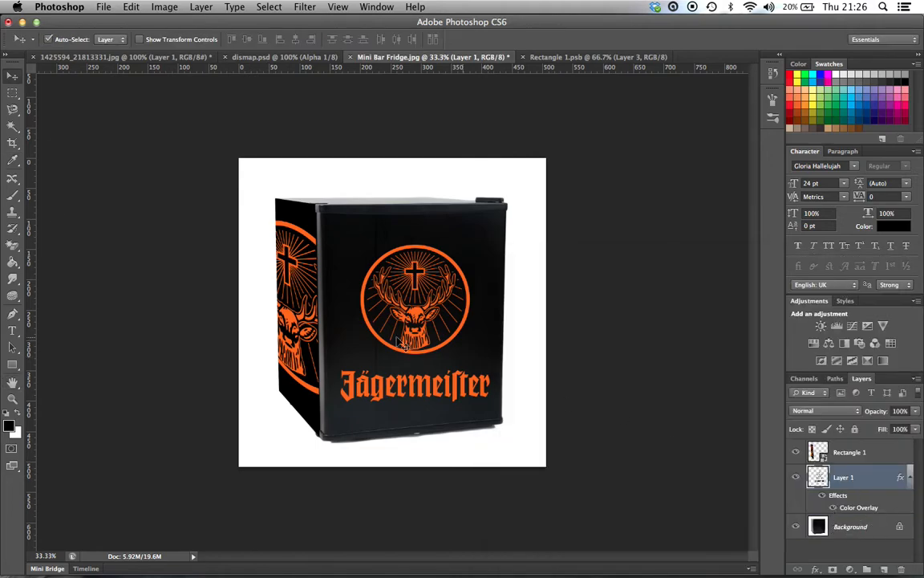
Step: Add an empty layer above the Background and merge it with the front door logo layer to flatten the overlay effect
{"action": "key", "text": "e"}
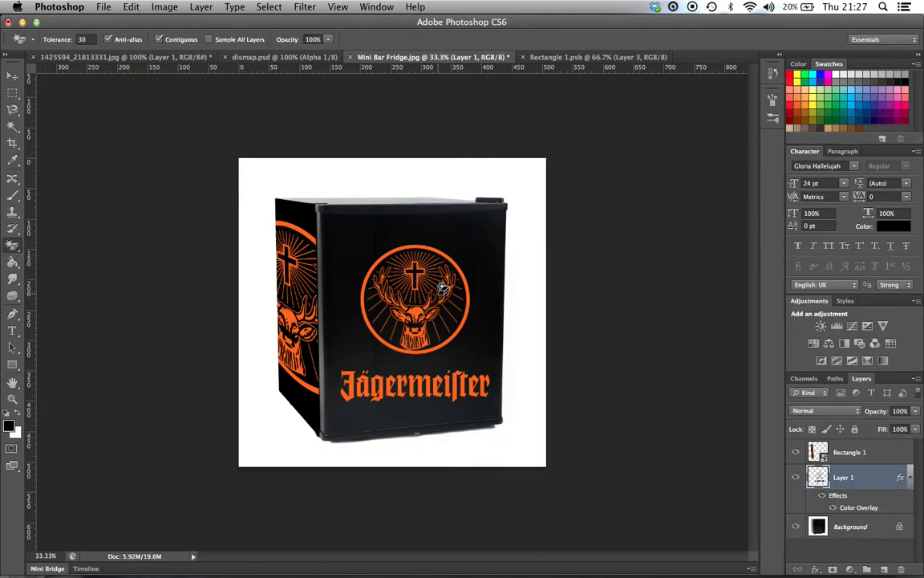
{"action": "left_click", "coordinate": [876, 532]}
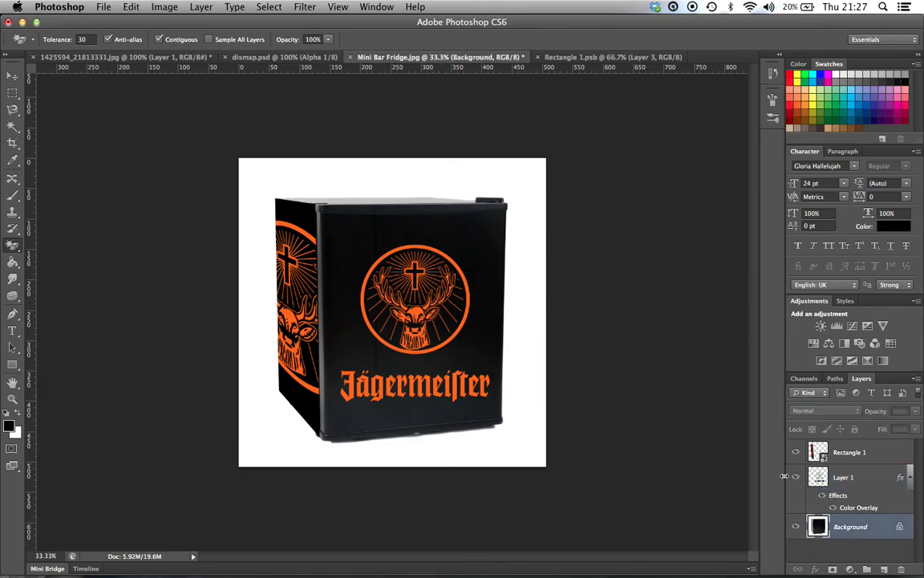
{"action": "left_click", "coordinate": [884, 569]}
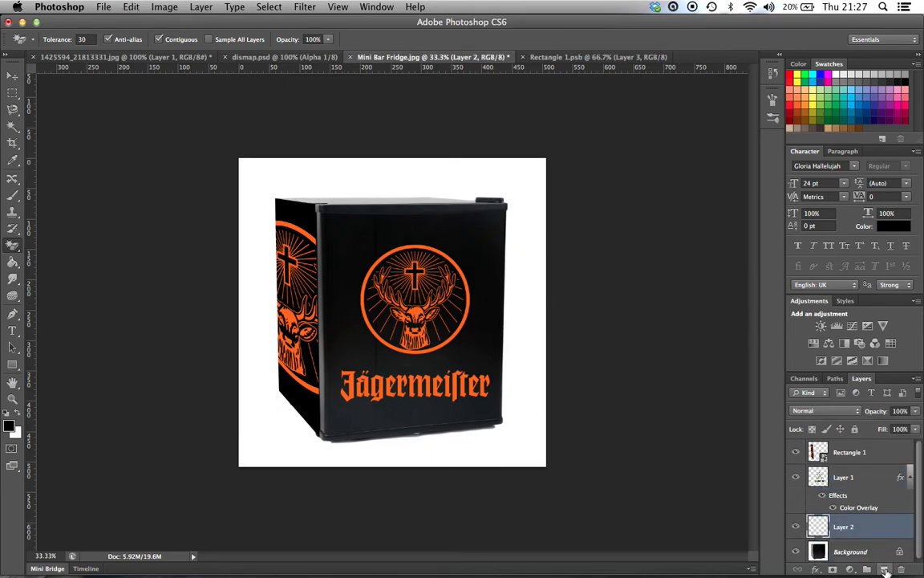
{"action": "left_click", "coordinate": [864, 480], "text": "shift"}
{"action": "right_click", "coordinate": [864, 482]}
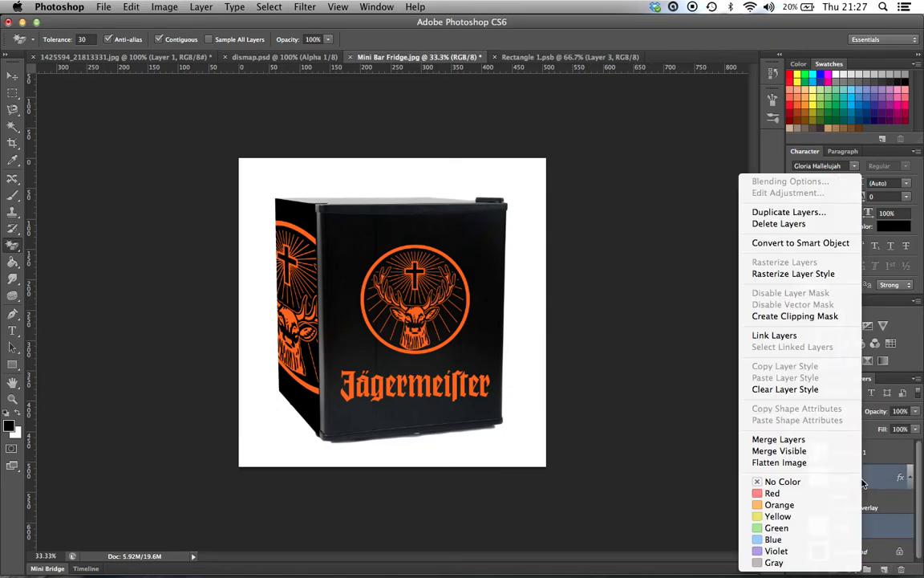
{"action": "left_click", "coordinate": [795, 439]}
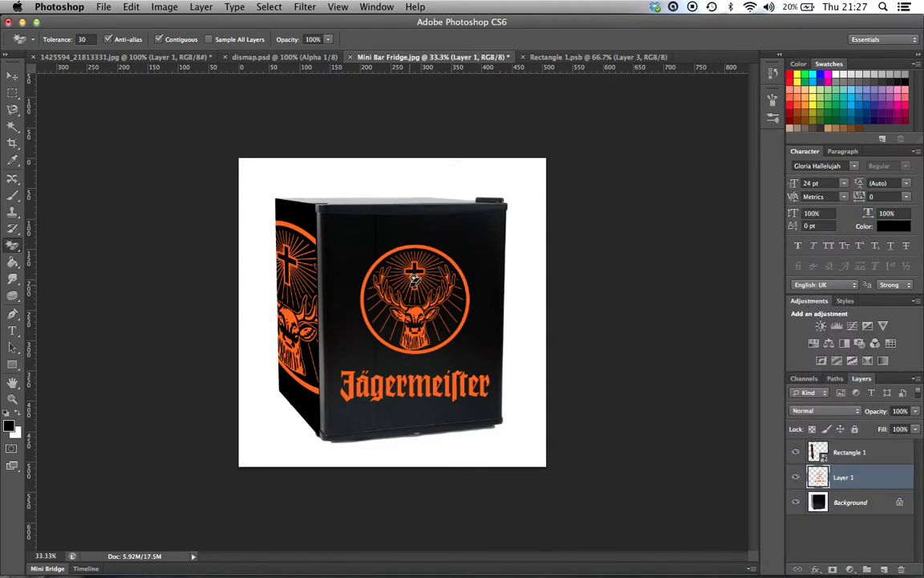
Step: Distort the front door logo at its four corners so it follows the perspective of the fridge door
{"action": "key", "text": "v"}
{"action": "mouse_move", "coordinate": [437, 573]}
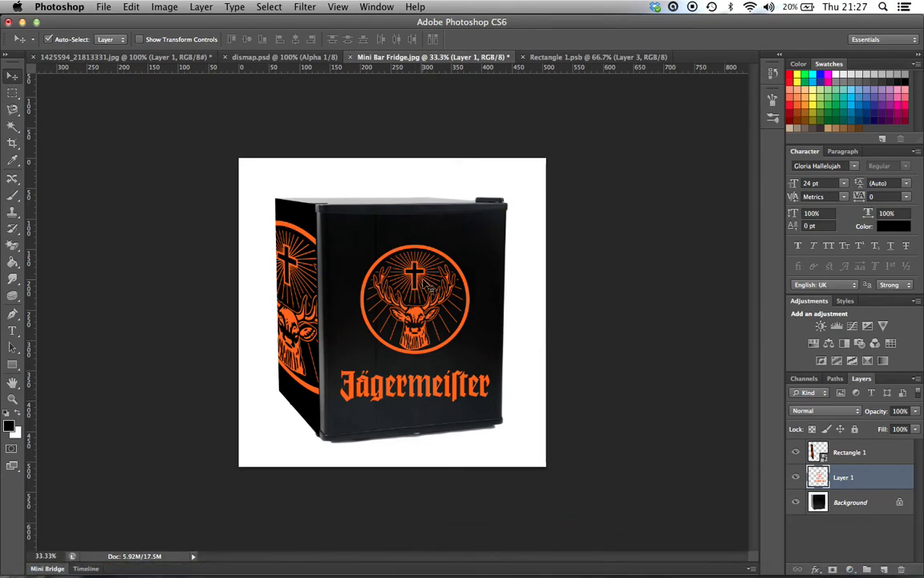
{"action": "left_click", "coordinate": [133, 7]}
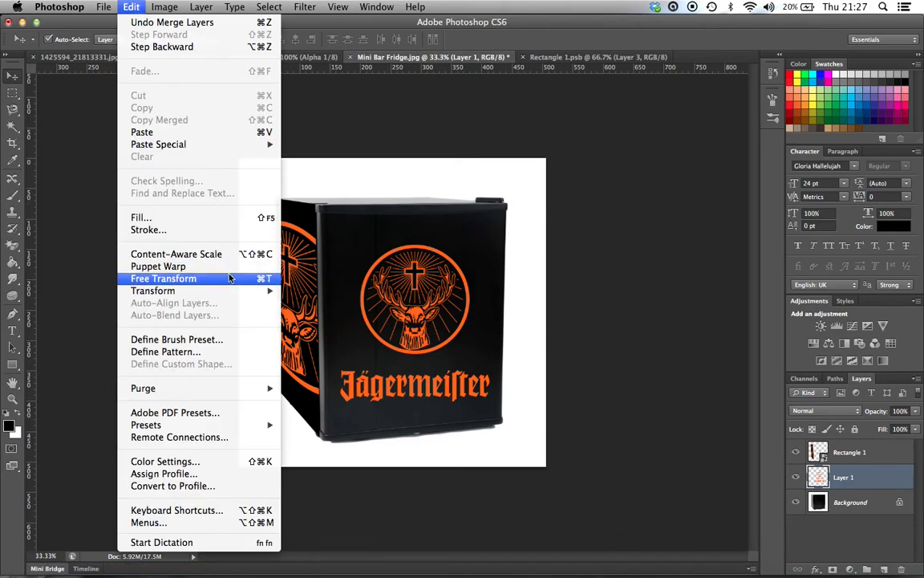
{"action": "mouse_move", "coordinate": [231, 290]}
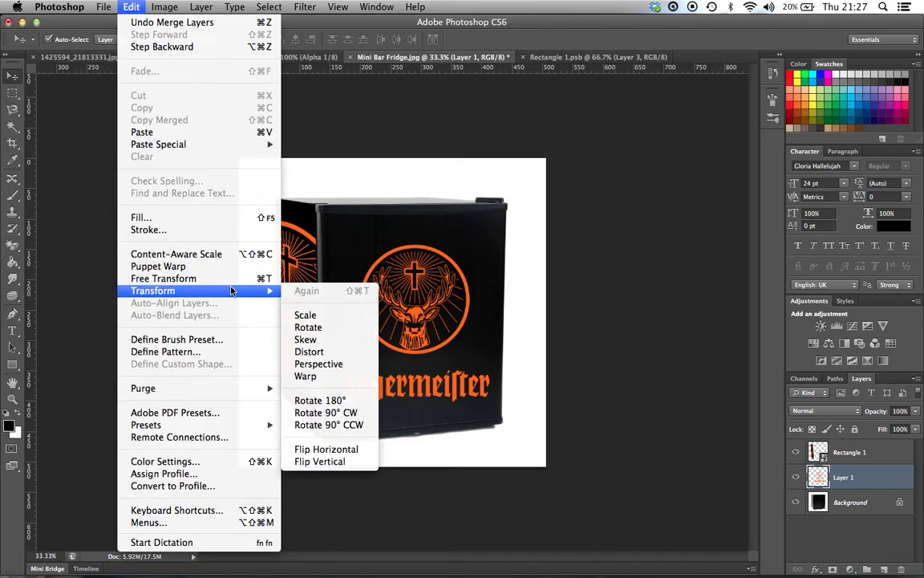
{"action": "left_click", "coordinate": [336, 356]}
{"action": "left_click_drag", "start_coordinate": [490, 244], "coordinate": [495, 235]}
{"action": "left_click_drag", "start_coordinate": [489, 400], "coordinate": [493, 394]}
{"action": "left_click_drag", "start_coordinate": [341, 401], "coordinate": [341, 406]}
{"action": "left_click_drag", "start_coordinate": [343, 243], "coordinate": [343, 240]}
{"action": "key", "text": "Return"}
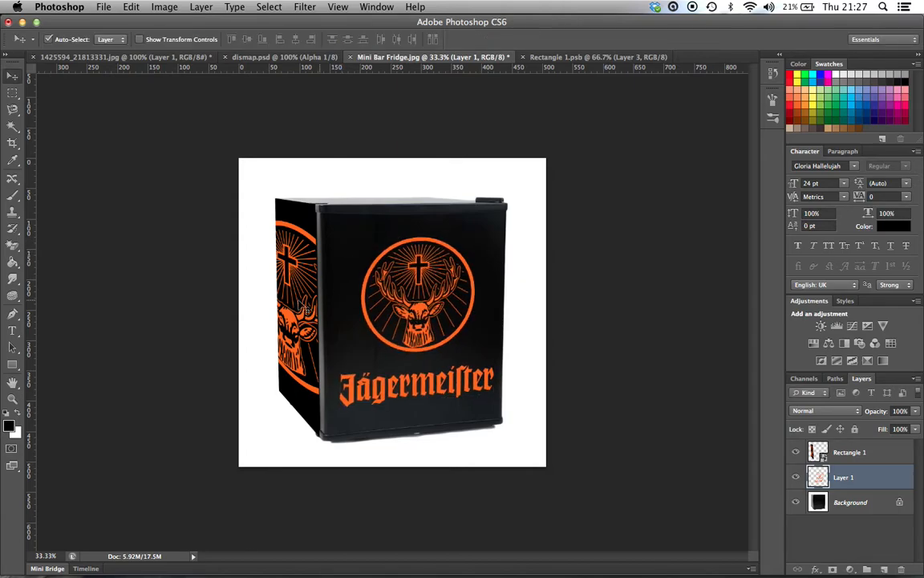
{"action": "key", "text": "super+plus"}
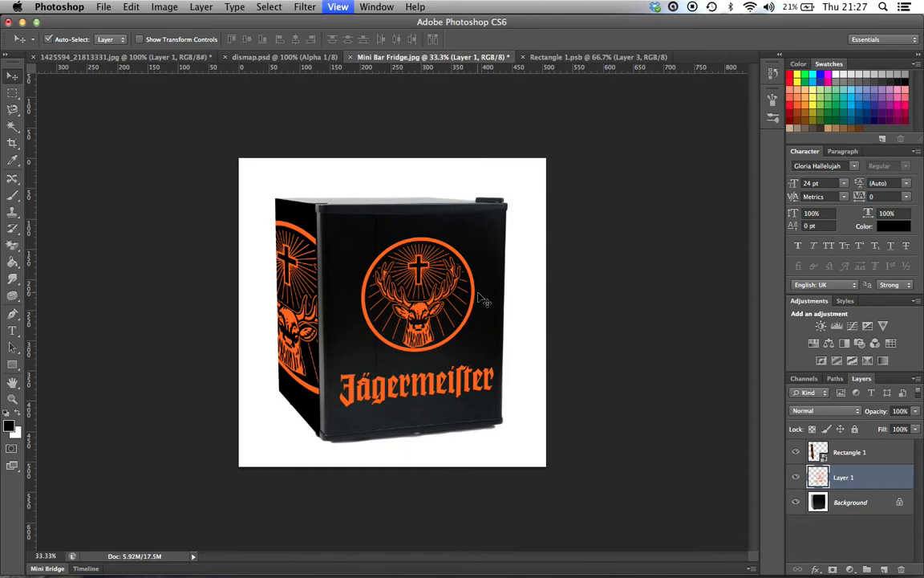
{"action": "right_click", "coordinate": [844, 478]}
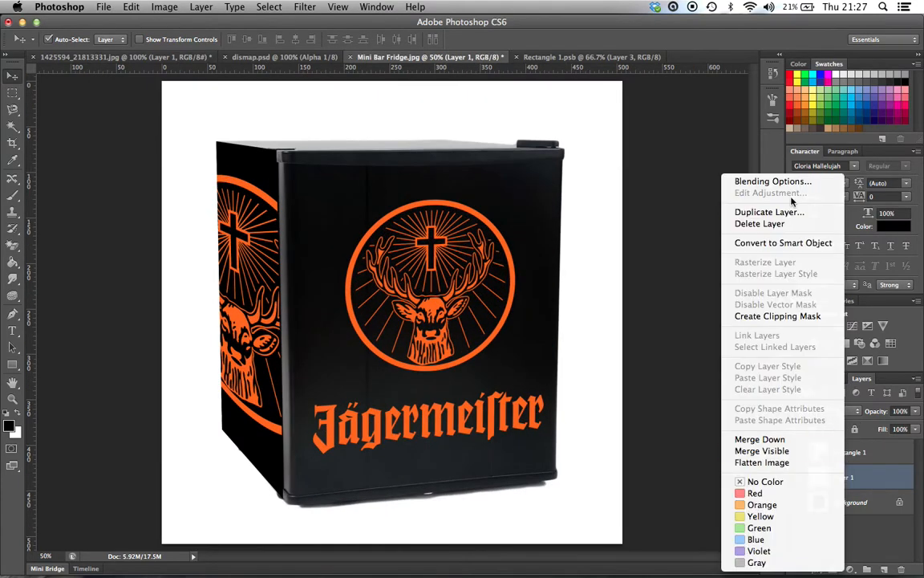
{"action": "left_click", "coordinate": [714, 163]}
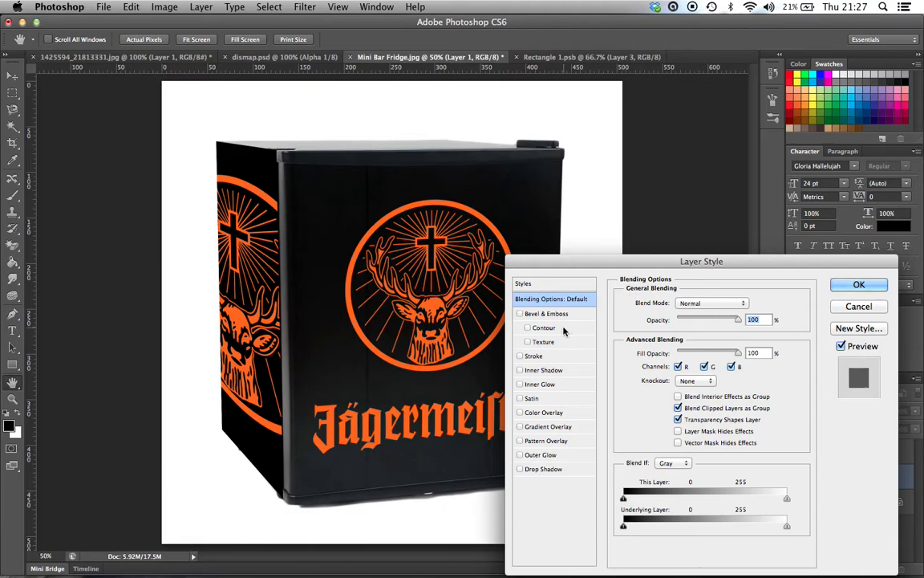
{"action": "left_click", "coordinate": [856, 309]}
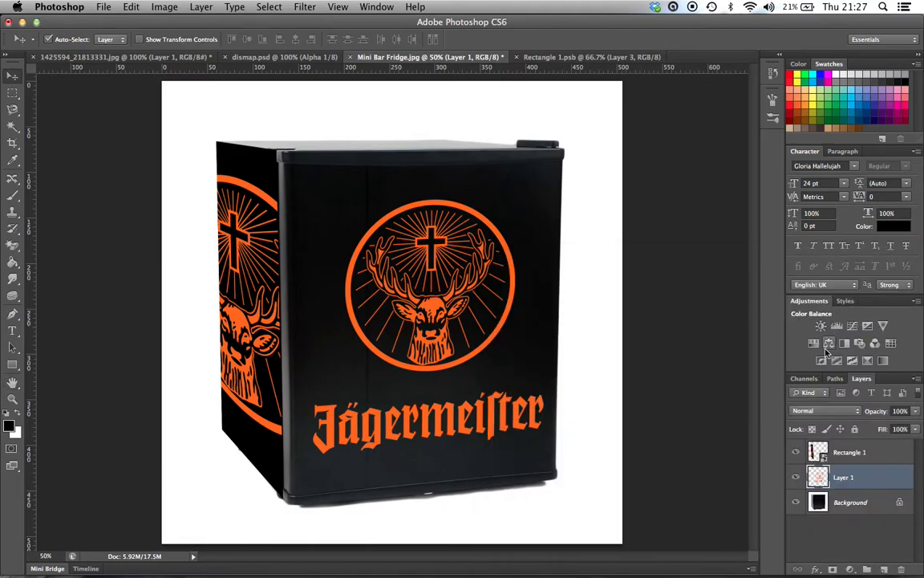
Step: Try the Overlay, Hard Light and Soft Light blend modes on the front door logo layer, and set it back to Normal
{"action": "left_click", "coordinate": [826, 411]}
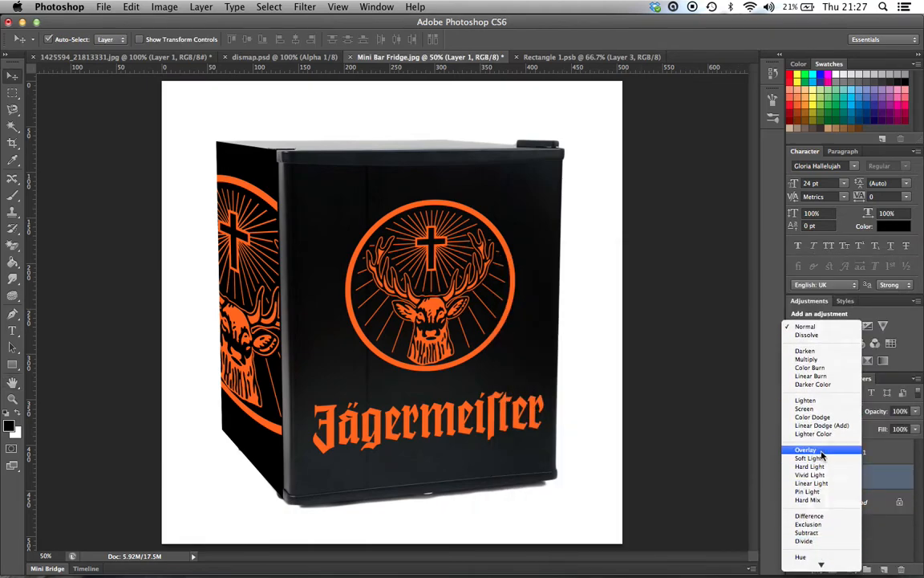
{"action": "left_click", "coordinate": [820, 450]}
{"action": "left_click", "coordinate": [819, 410]}
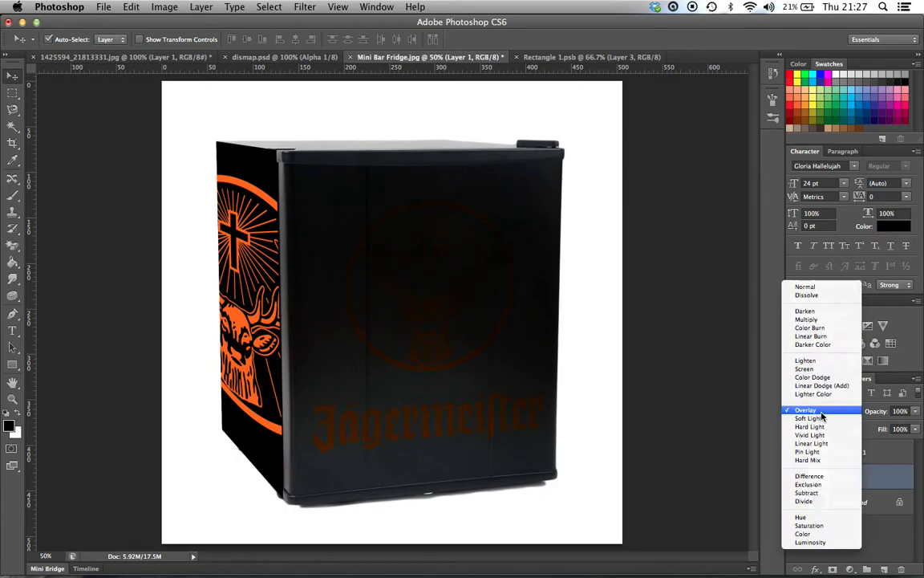
{"action": "left_click", "coordinate": [819, 426]}
{"action": "left_click", "coordinate": [821, 411]}
{"action": "left_click", "coordinate": [823, 402]}
{"action": "left_click", "coordinate": [823, 409]}
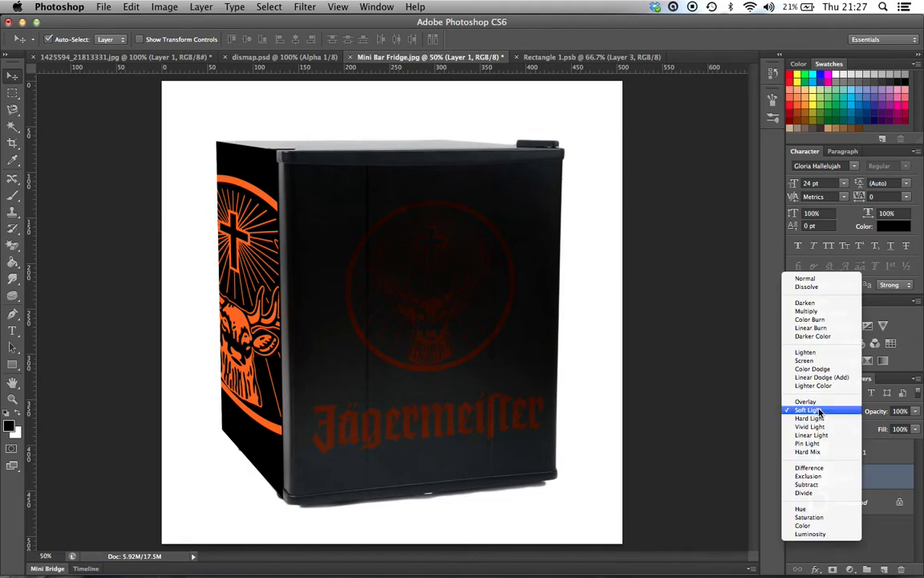
{"action": "left_click", "coordinate": [816, 280]}
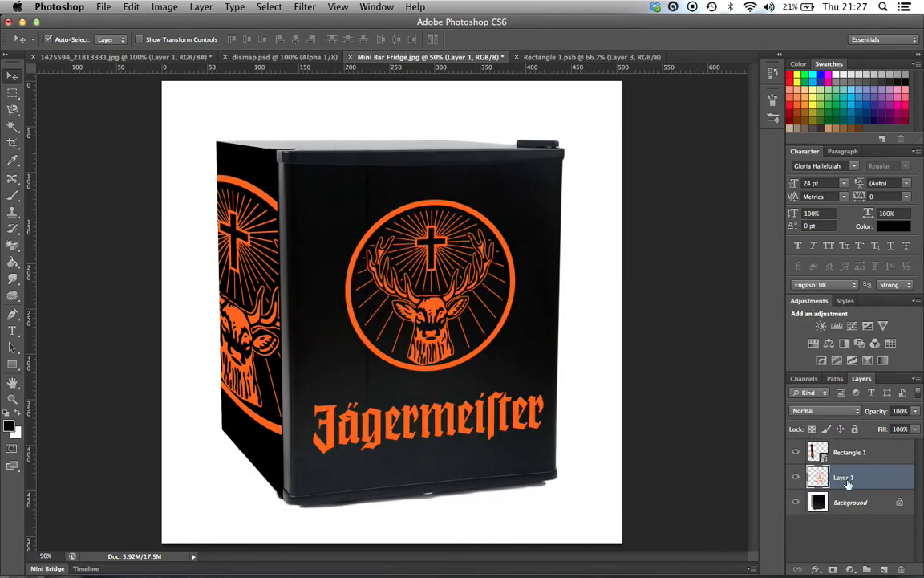
Step: Set the front door logo layer's opacity to 90%
{"action": "left_click_drag", "start_coordinate": [915, 414], "coordinate": [909, 427]}
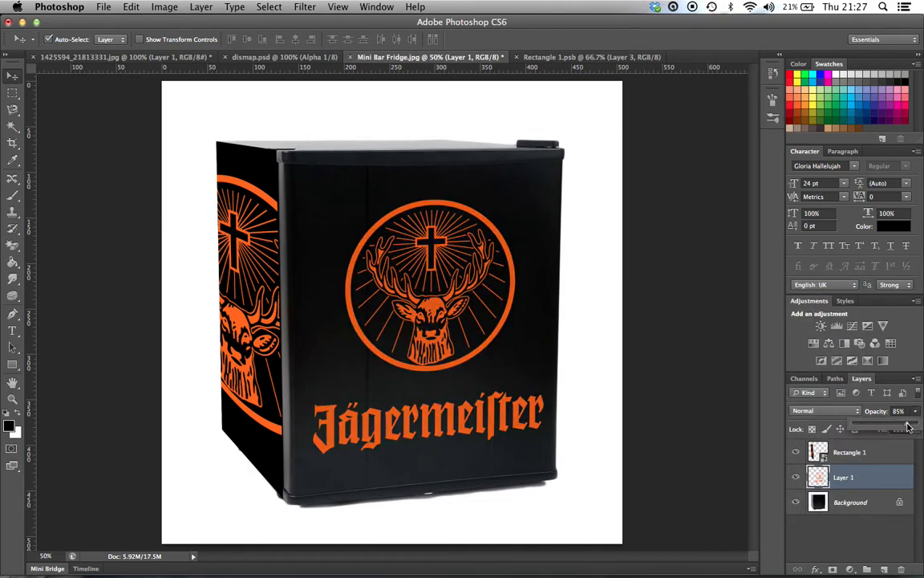
{"action": "left_click", "coordinate": [900, 410]}
{"action": "type", "text": "90"}
{"action": "key", "text": "Return"}
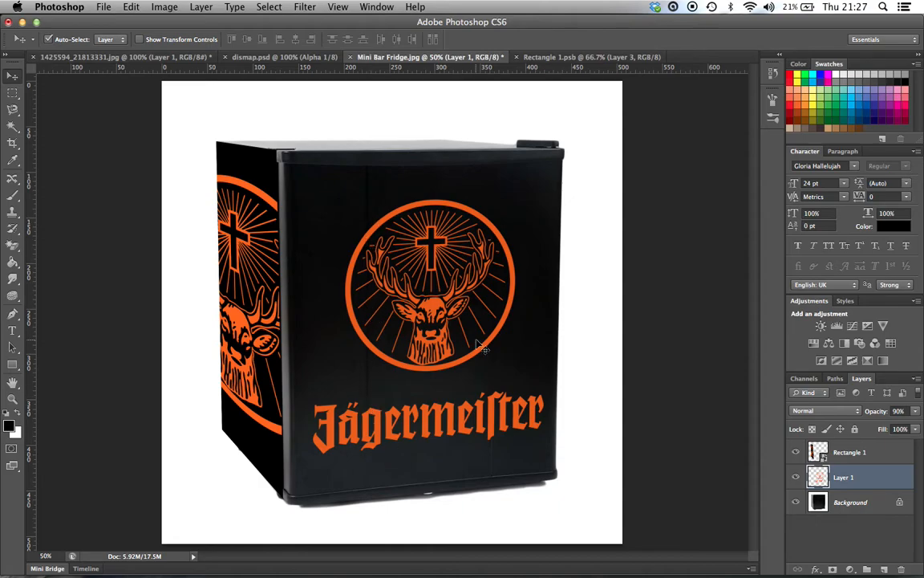
Step: Review the icy Jägermeister logo artwork in 1425594_21813331.jpg, and return to the Mini Bar Fridge image
{"action": "key", "text": "super+minus"}
{"action": "key", "text": "super+minus"}
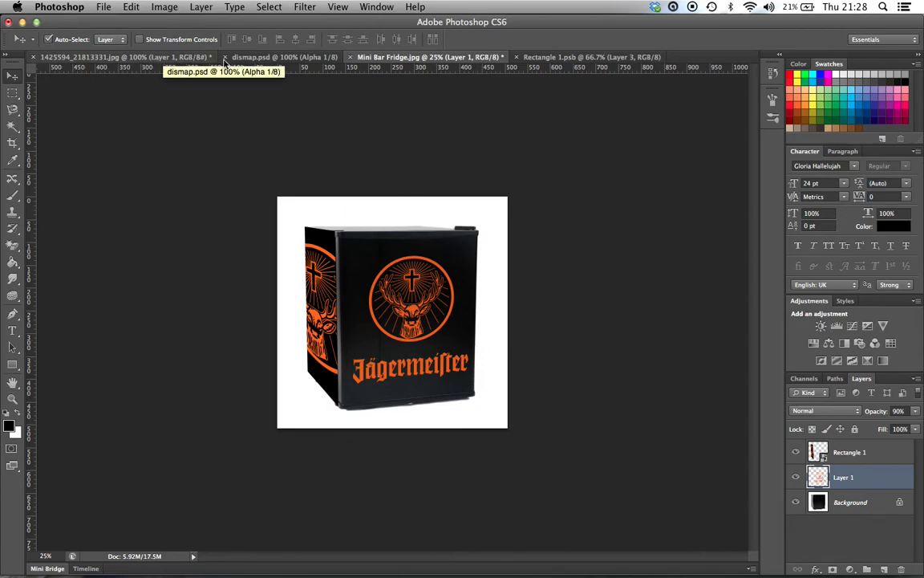
{"action": "left_click", "coordinate": [178, 58]}
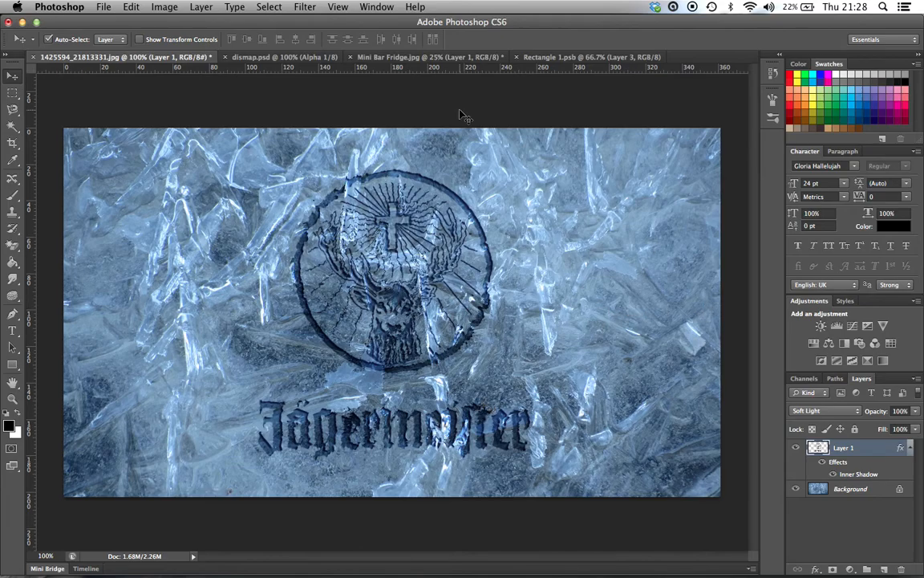
{"action": "left_click", "coordinate": [420, 58]}
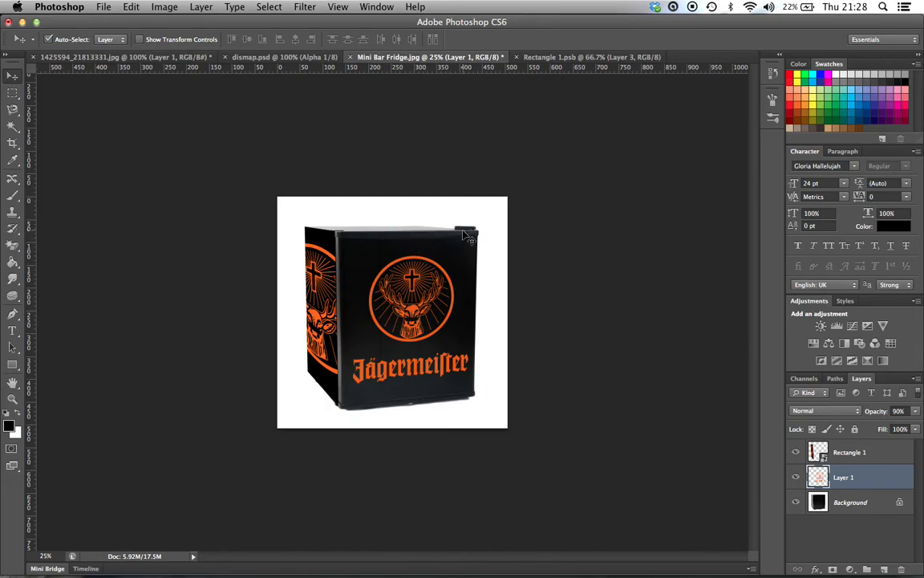